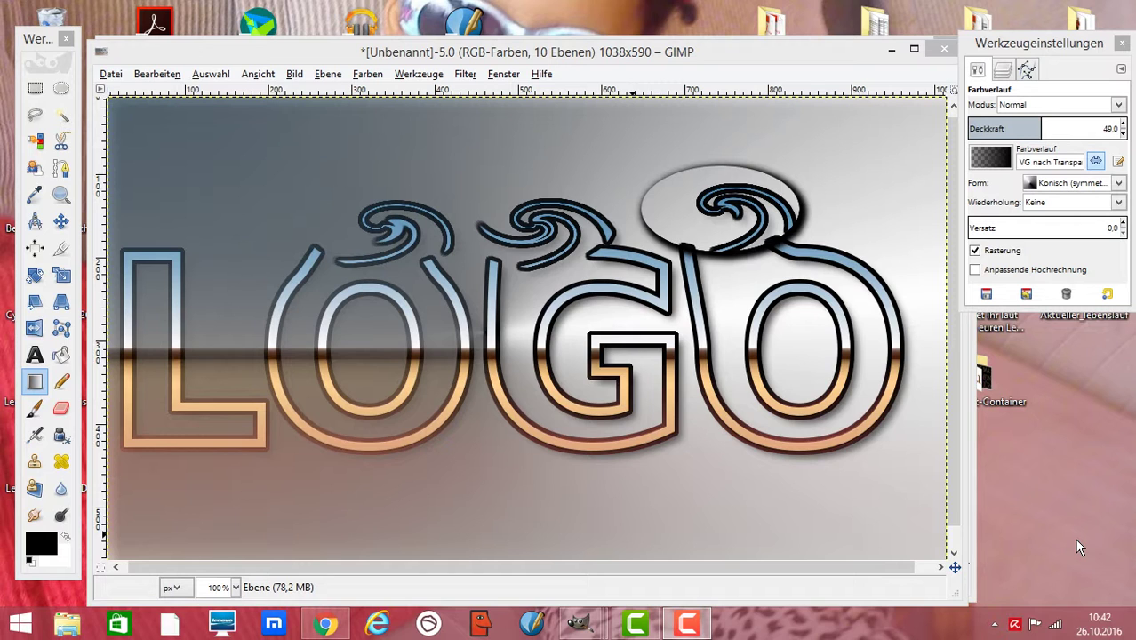
# - Create a new 1008 × 560 pixel image and move its window into place
pyautogui.click(111, 77)
pyautogui.click(132, 93)
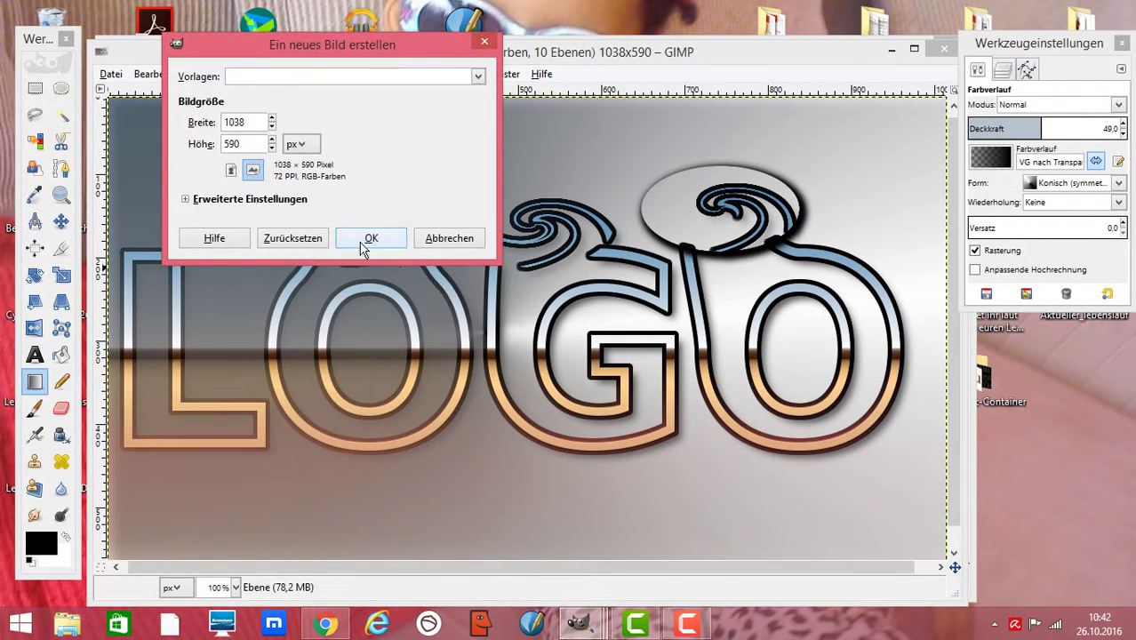
pyautogui.doubleClick(251, 122)
pyautogui.write('1008')
pyautogui.doubleClick(224, 145)
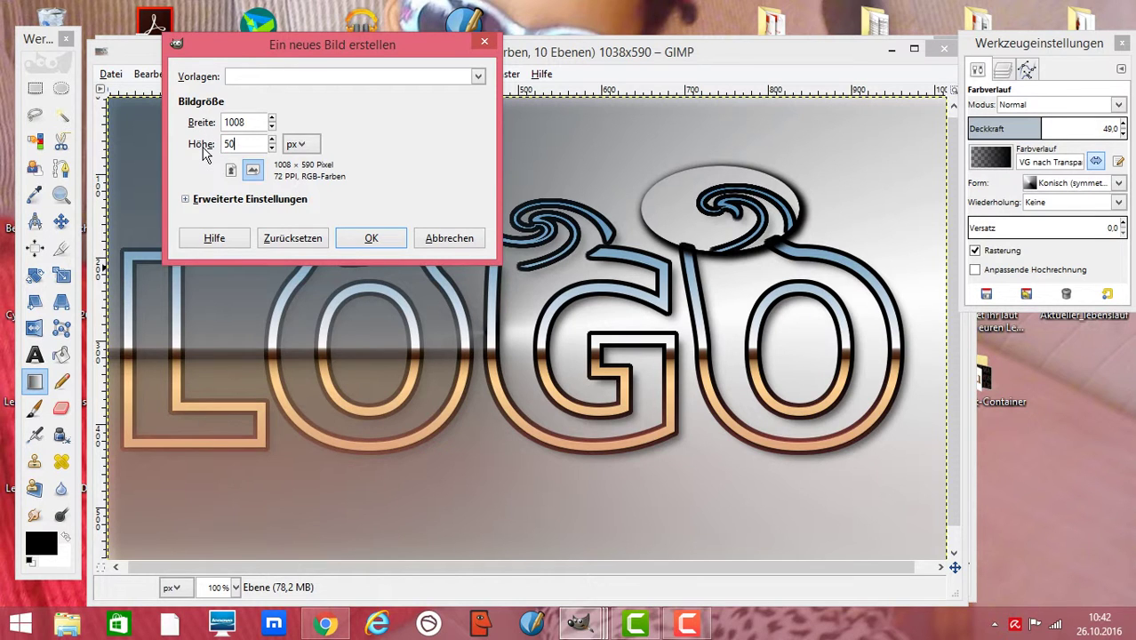
pyautogui.click(357, 232)
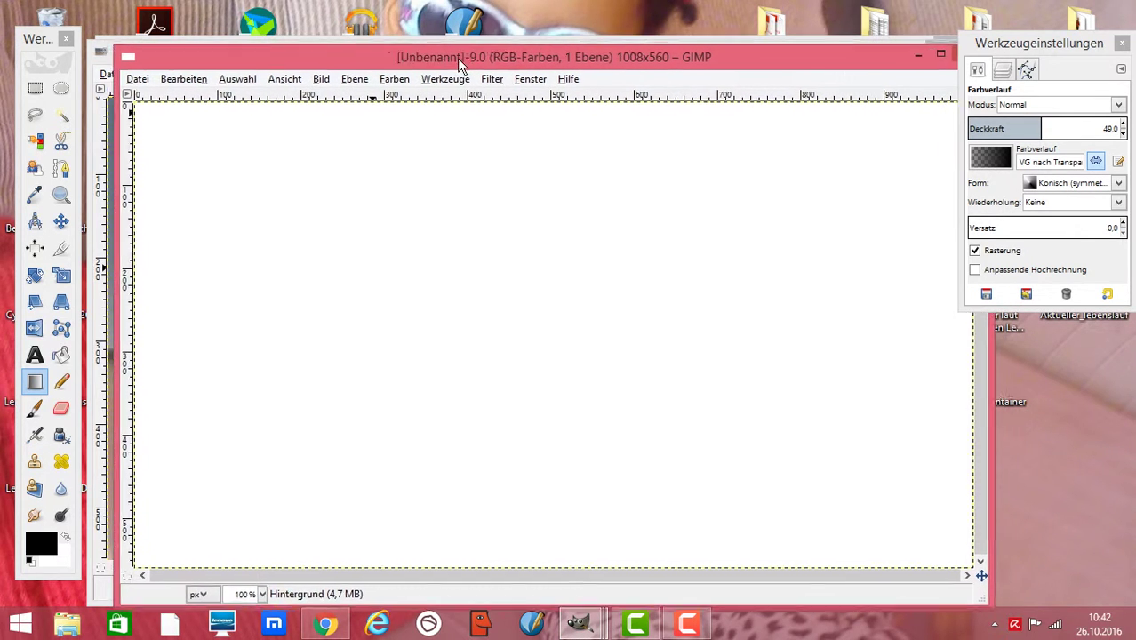
pyautogui.moveTo(457, 57); pyautogui.dragTo(445, 52)
# - Type 'LOGO' in a canvas-wide text box and move the text down to the middle
pyautogui.click(35, 354)
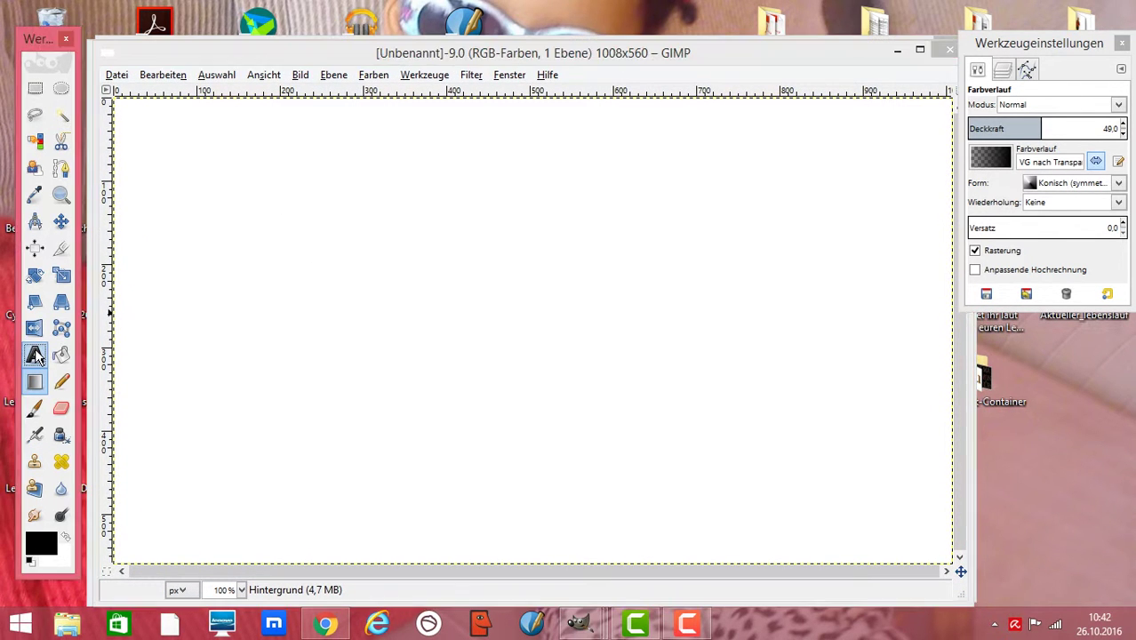
pyautogui.click(35, 355)
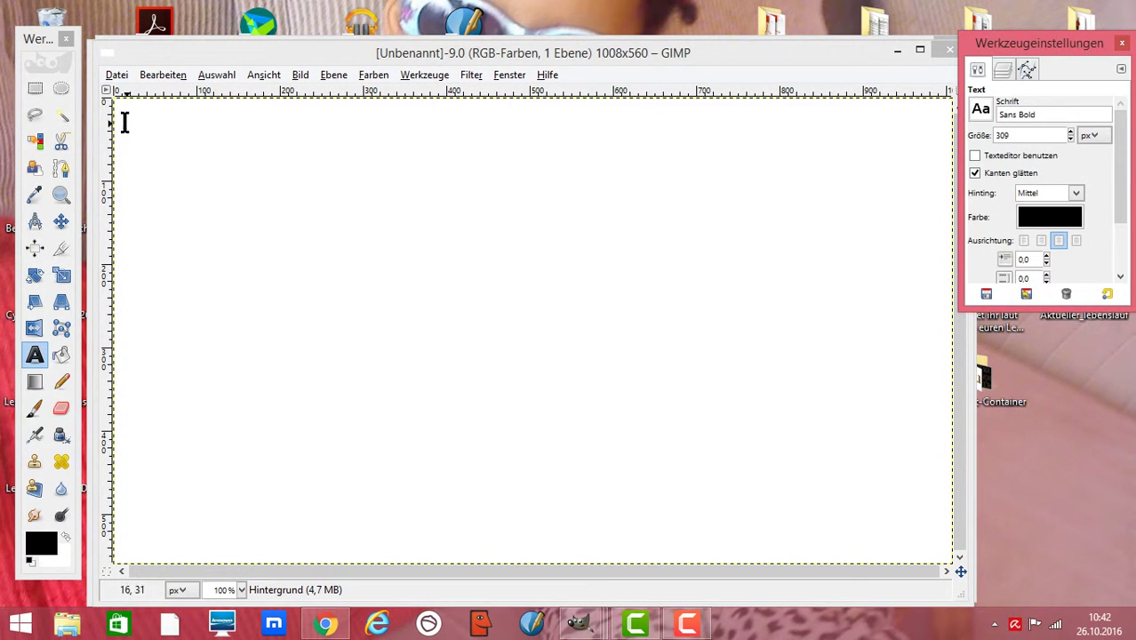
pyautogui.moveTo(116, 113); pyautogui.dragTo(949, 561)
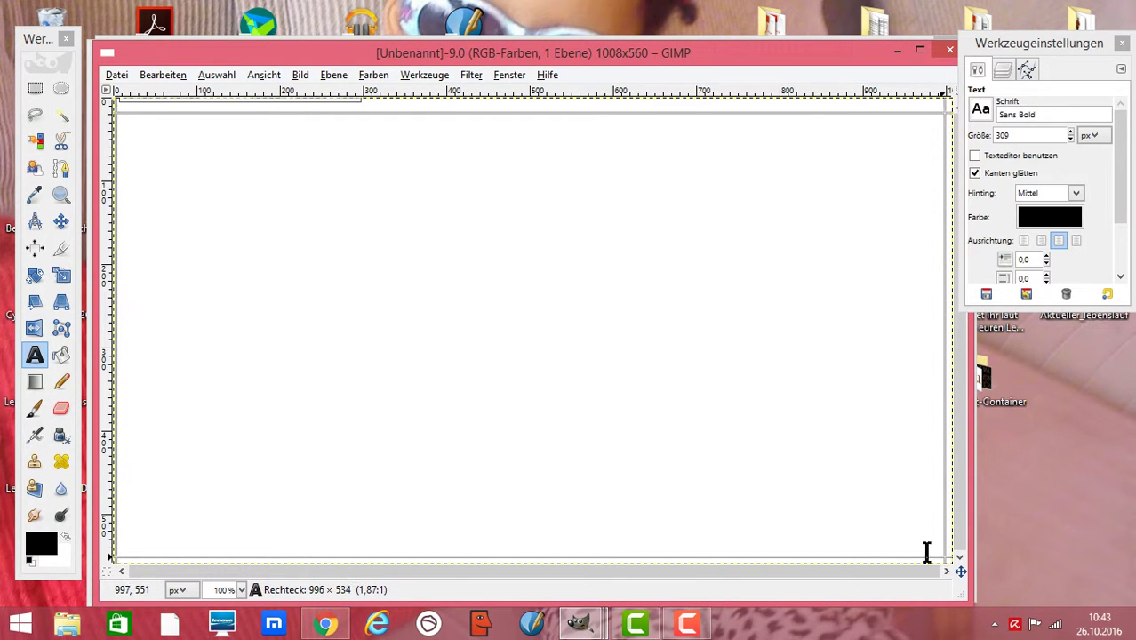
pyautogui.write('LOGO')
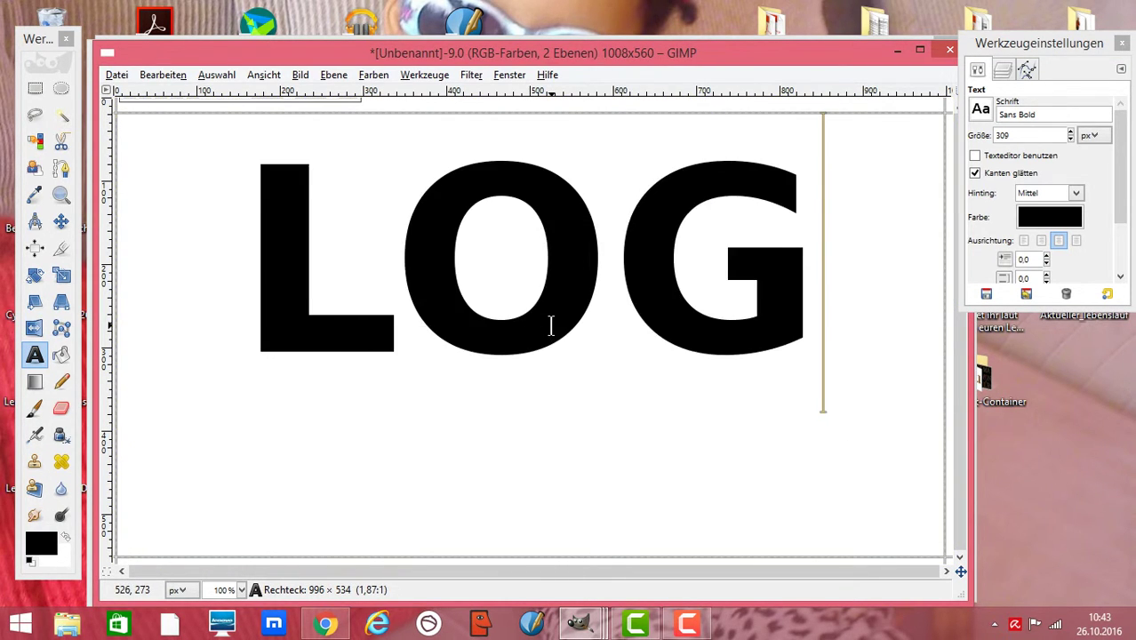
pyautogui.click(61, 222)
pyautogui.moveTo(401, 204); pyautogui.dragTo(386, 268)
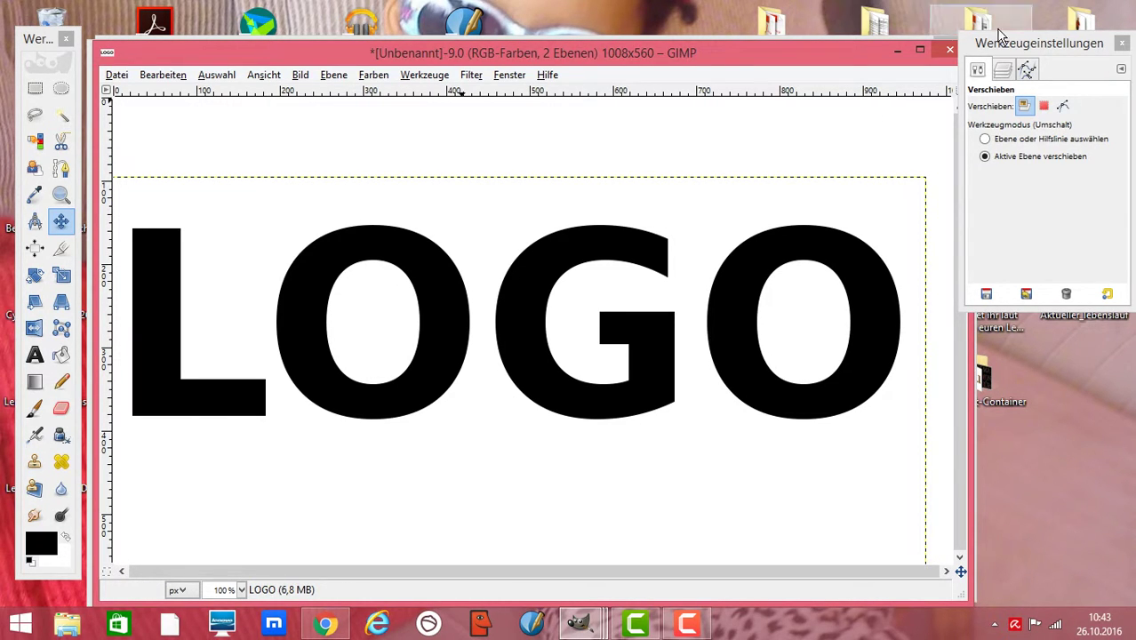
# - Convert the LOGO text layer to a path, delete the text layer, and show the path
pyautogui.click(1002, 71)
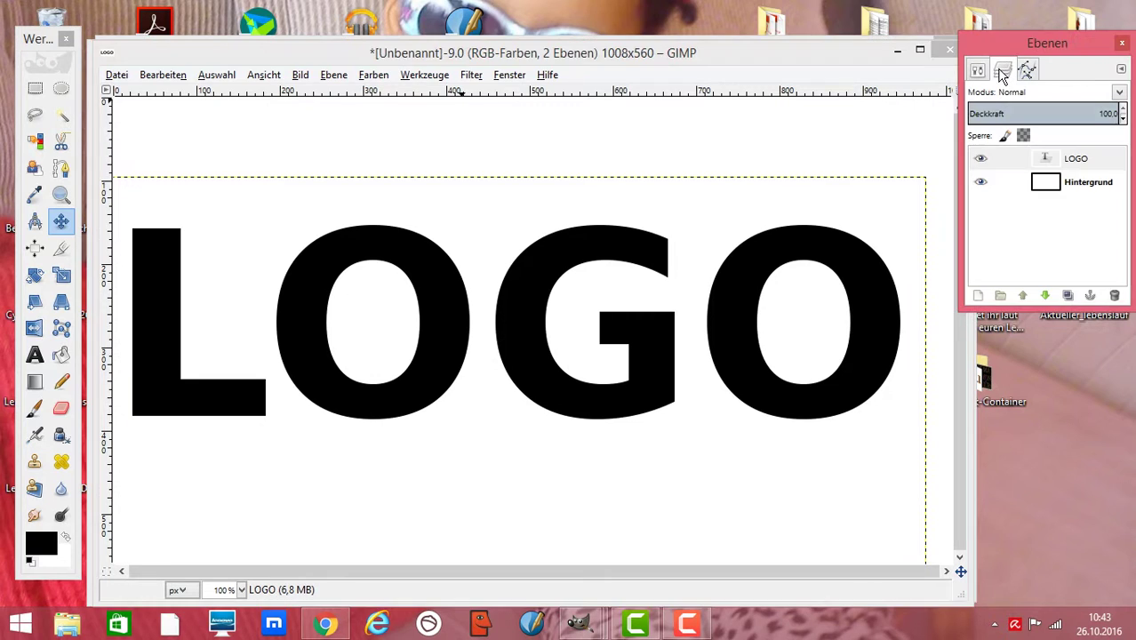
pyautogui.rightClick(1037, 165)
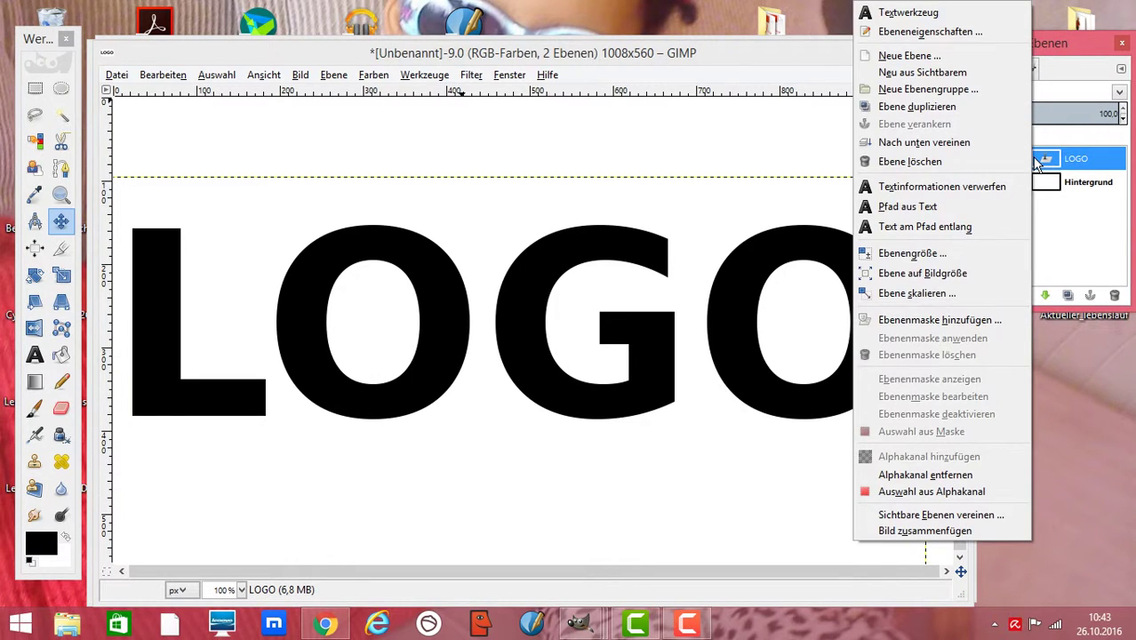
pyautogui.click(916, 206)
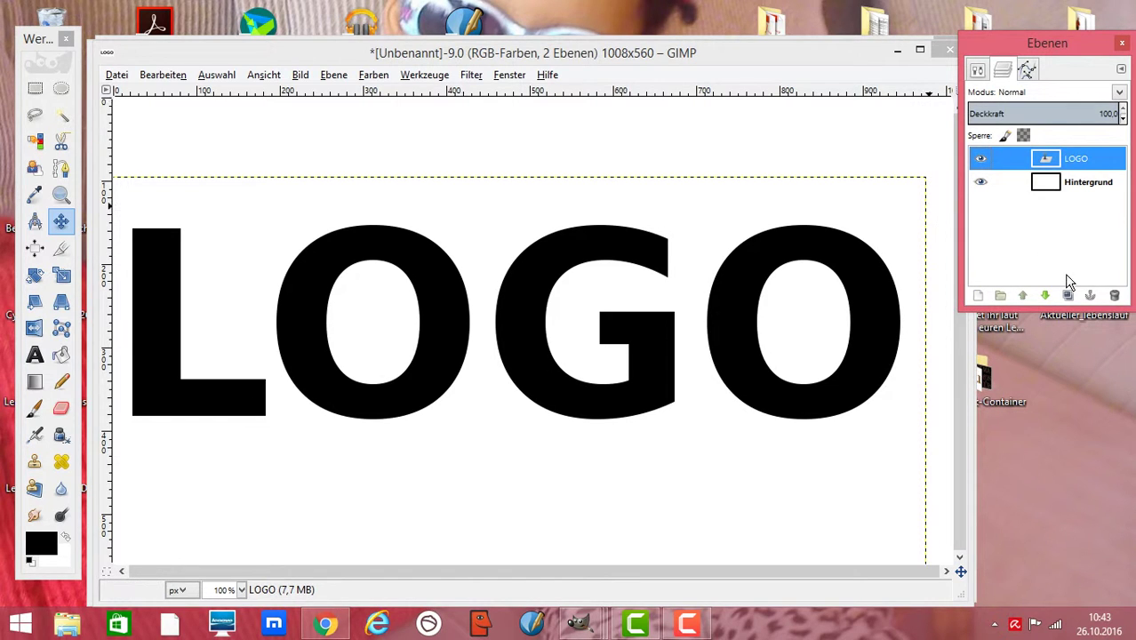
pyautogui.click(1114, 295)
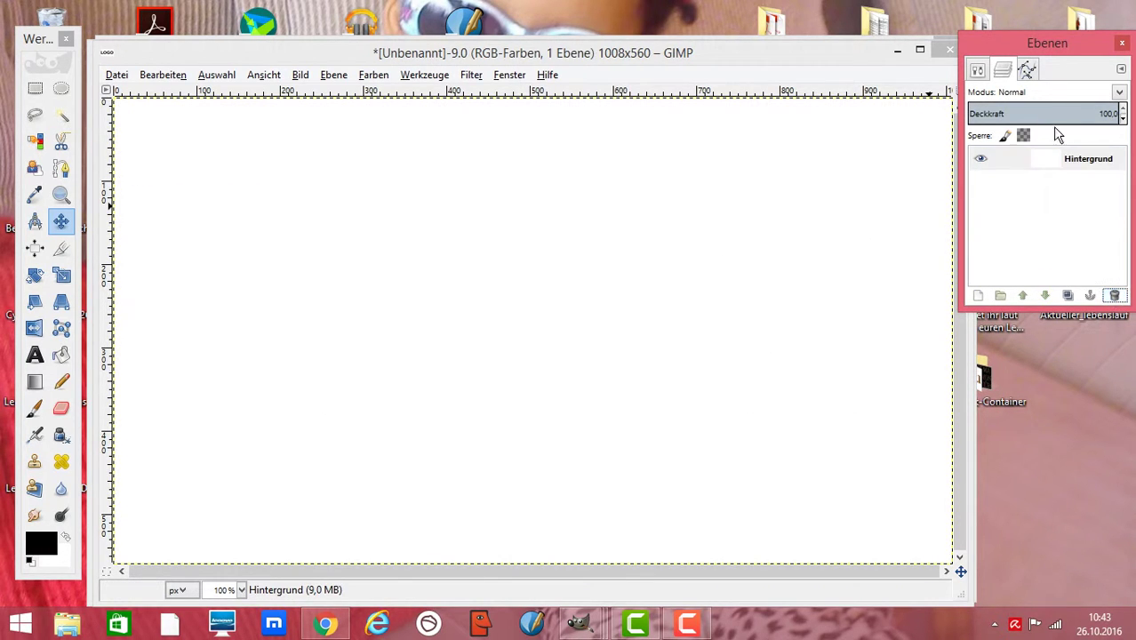
pyautogui.click(1027, 71)
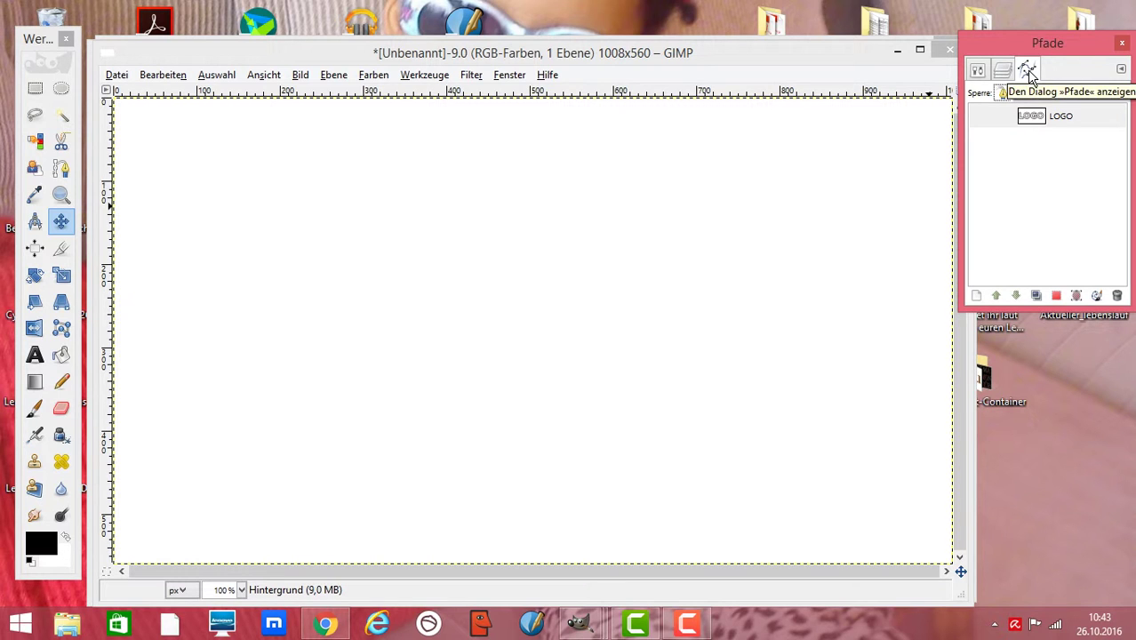
pyautogui.click(983, 119)
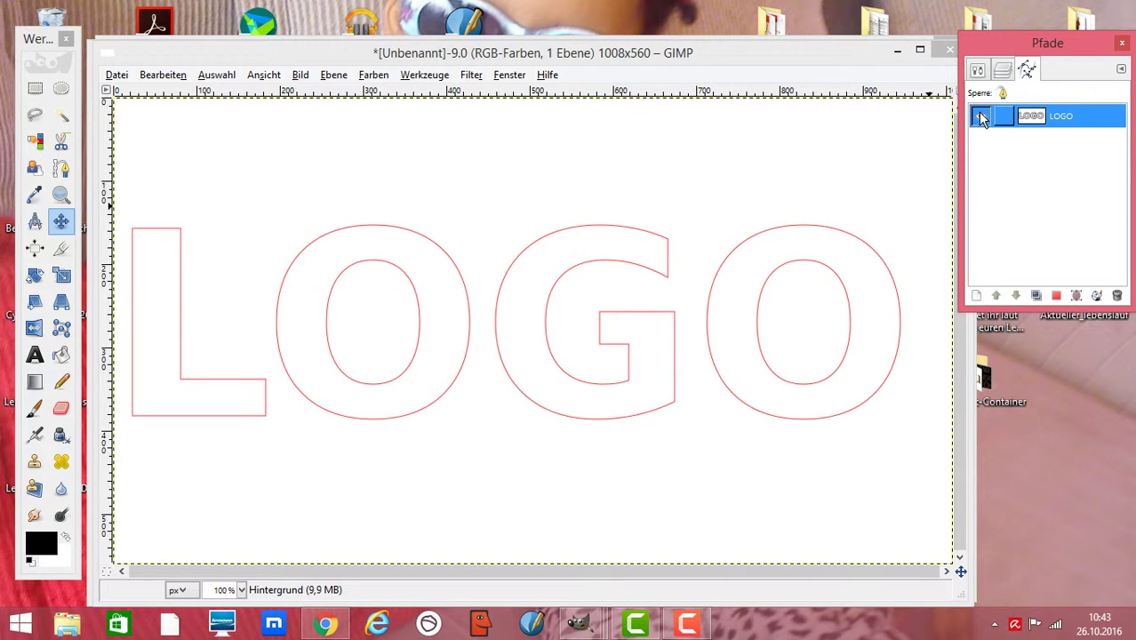
# - Raise the tops of the first O, G and last O, and pull the L, O and G bottoms down
pyautogui.click(61, 170)
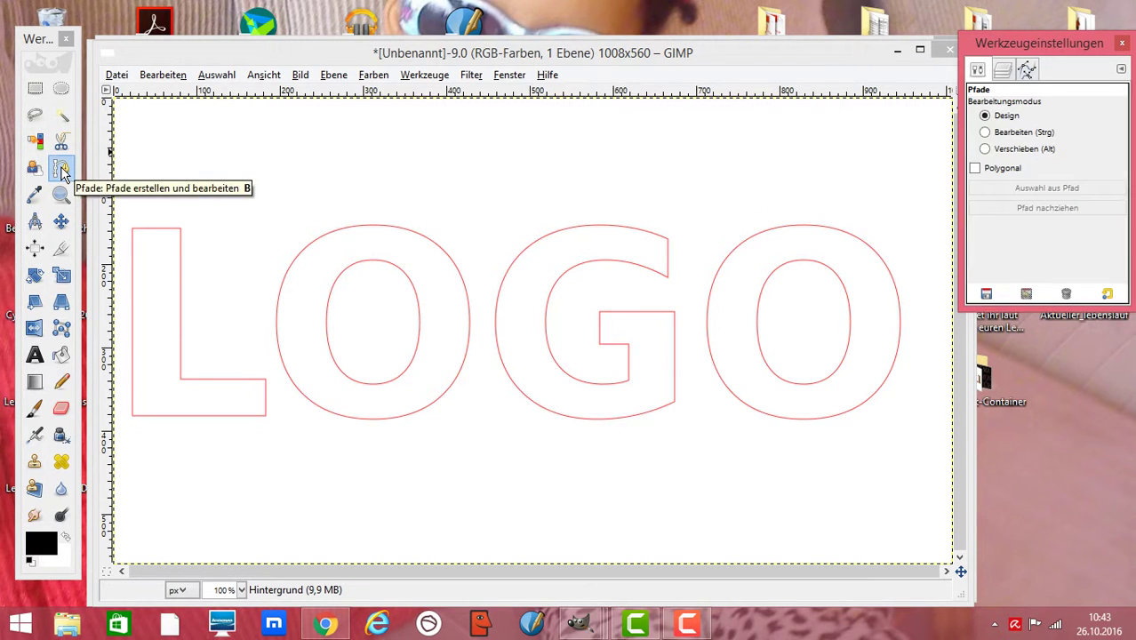
pyautogui.click(601, 330)
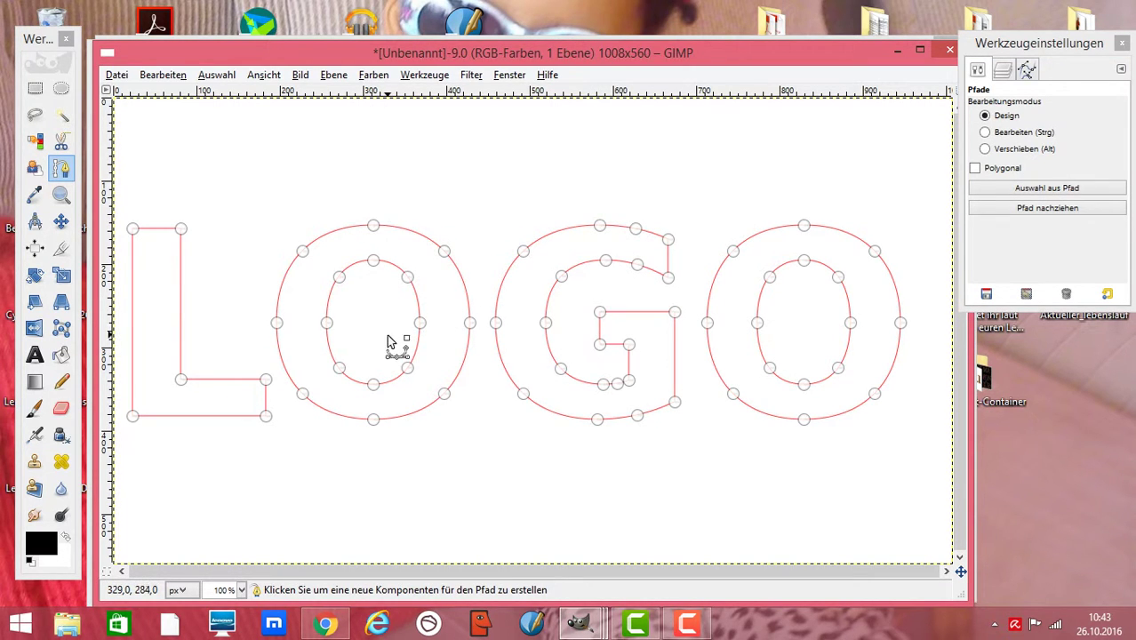
pyautogui.moveTo(373, 267); pyautogui.dragTo(390, 205)
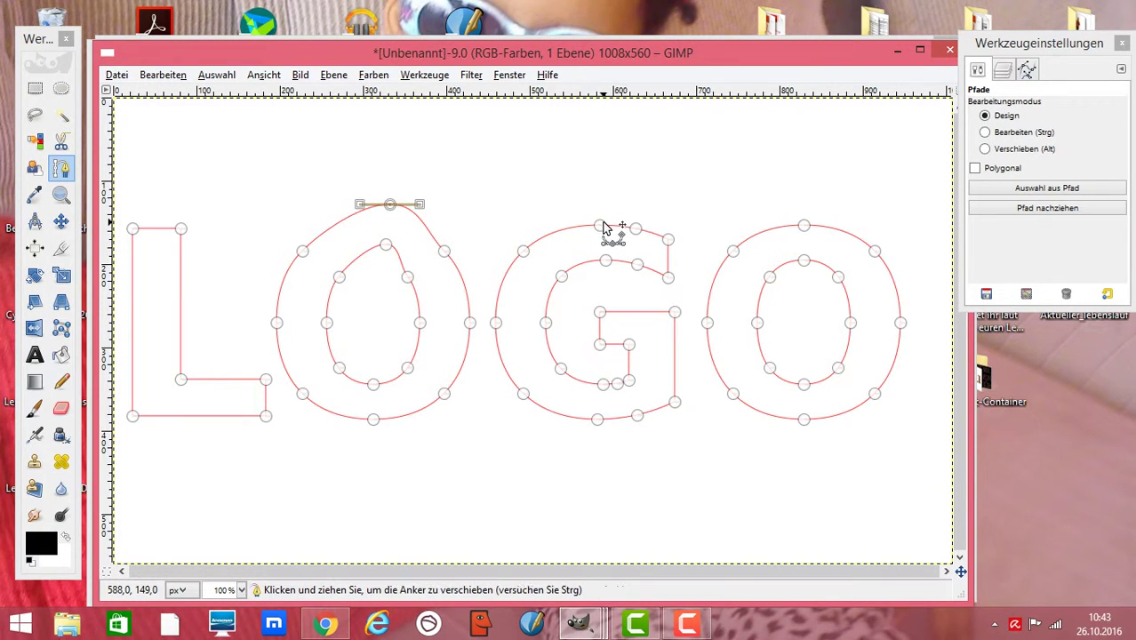
pyautogui.moveTo(600, 227); pyautogui.dragTo(586, 182)
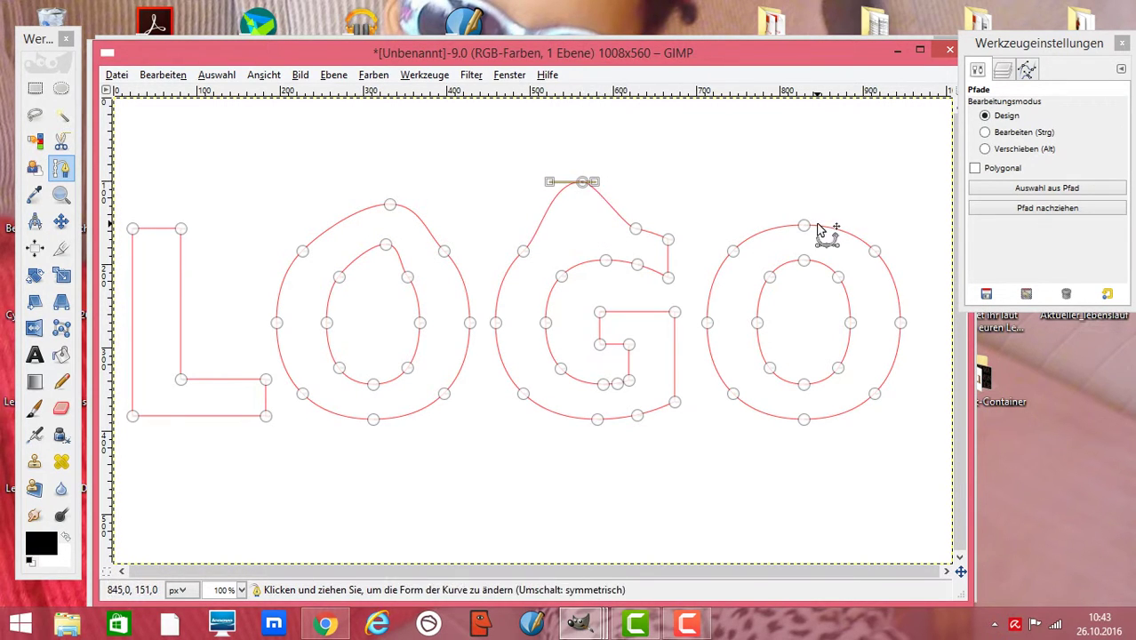
pyautogui.moveTo(811, 227); pyautogui.dragTo(806, 177)
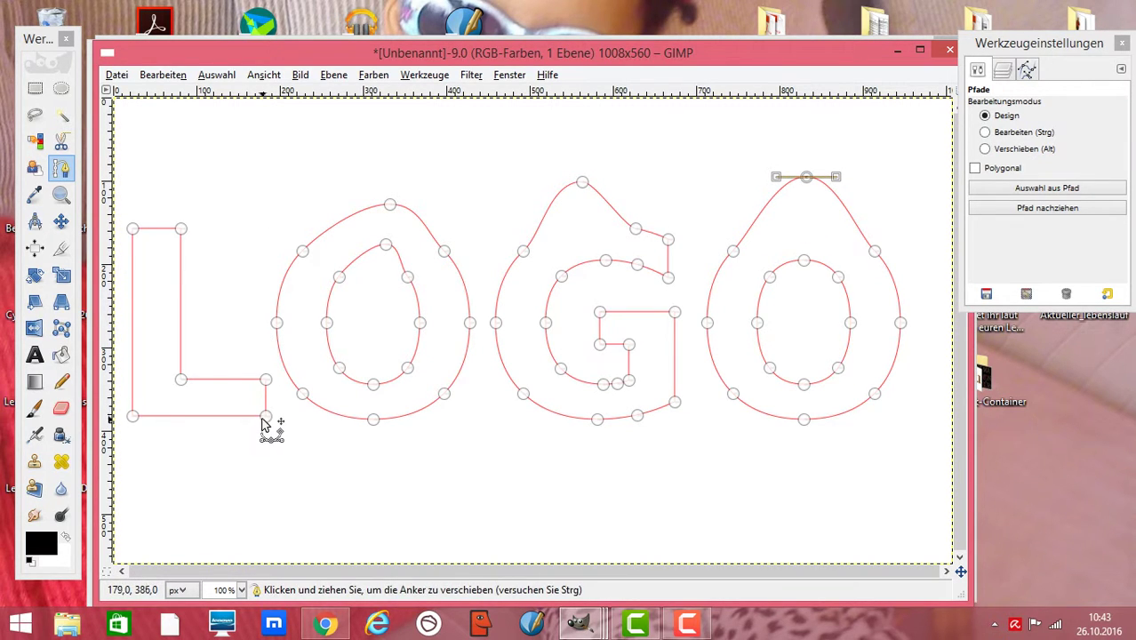
pyautogui.moveTo(266, 415); pyautogui.dragTo(297, 455)
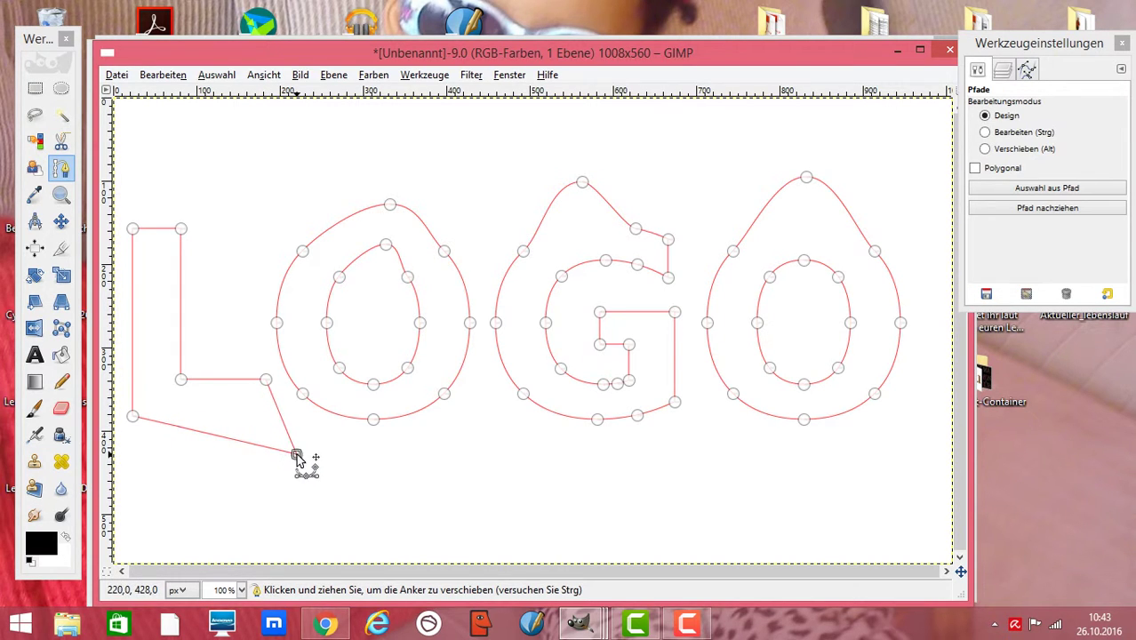
pyautogui.moveTo(381, 423); pyautogui.dragTo(401, 448)
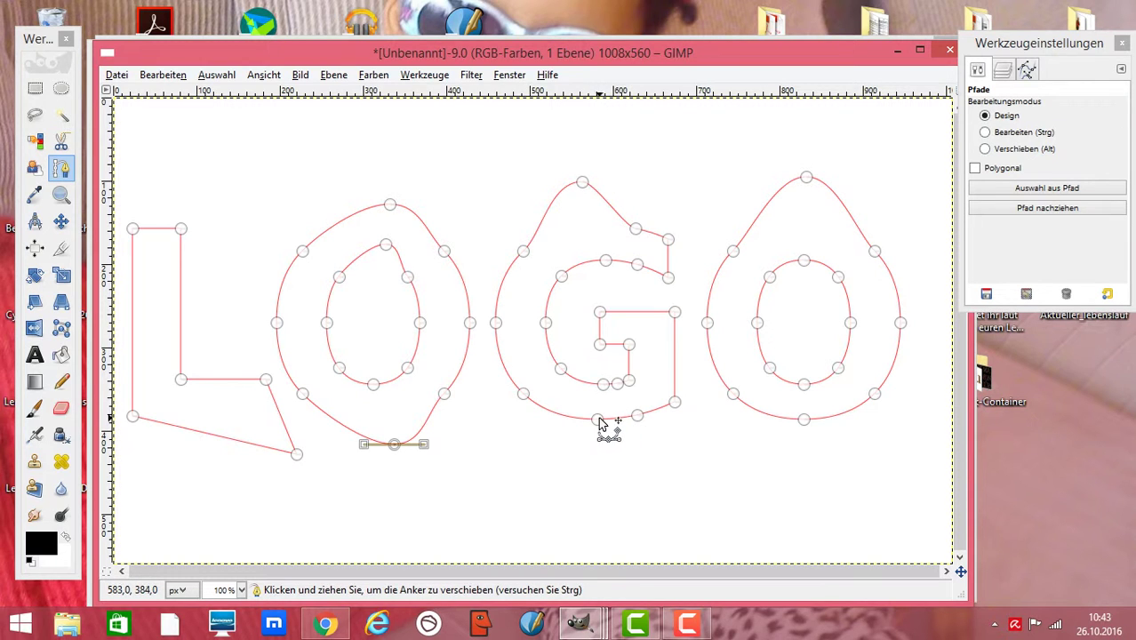
pyautogui.moveTo(599, 421); pyautogui.dragTo(575, 455)
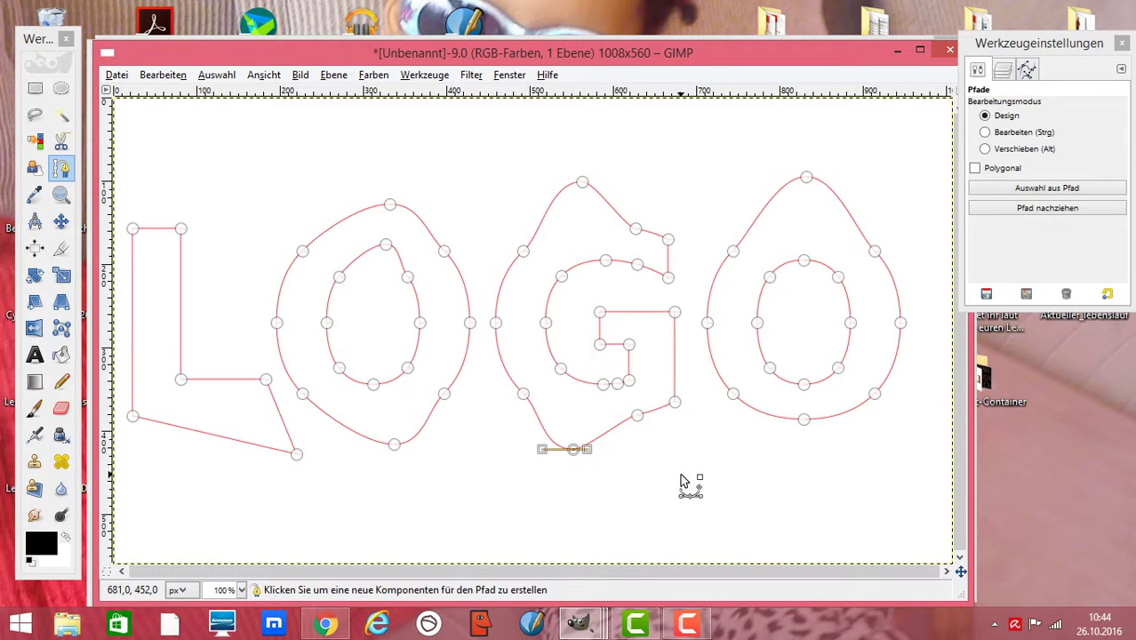
# - Add a new transparent layer and stroke the LOGO path on it with a 10 px line
pyautogui.click(1003, 70)
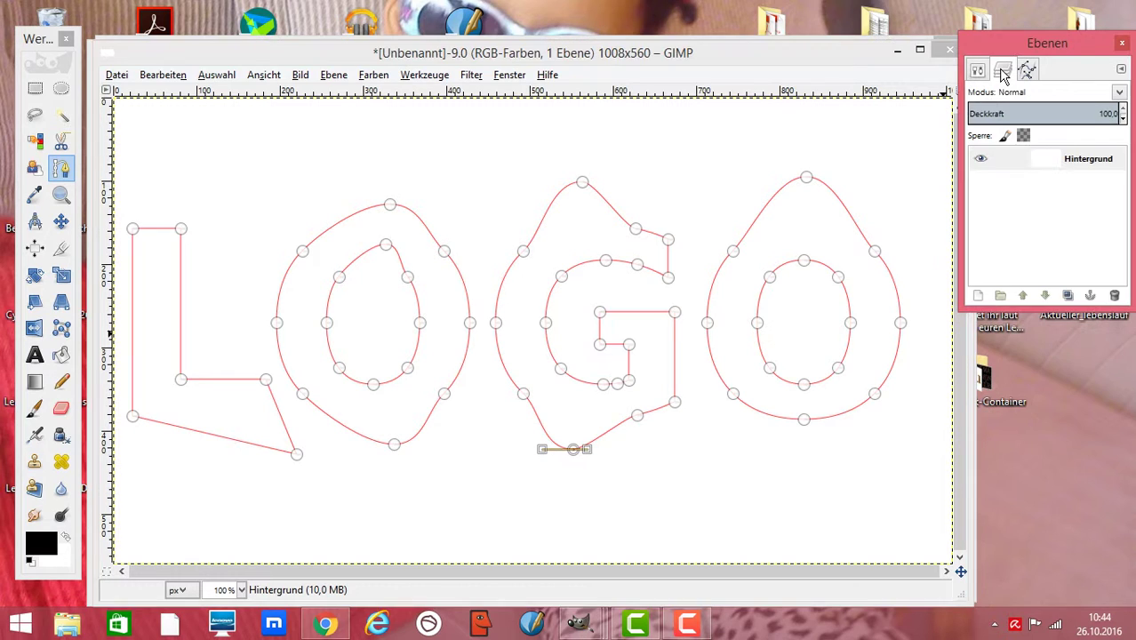
pyautogui.click(977, 295)
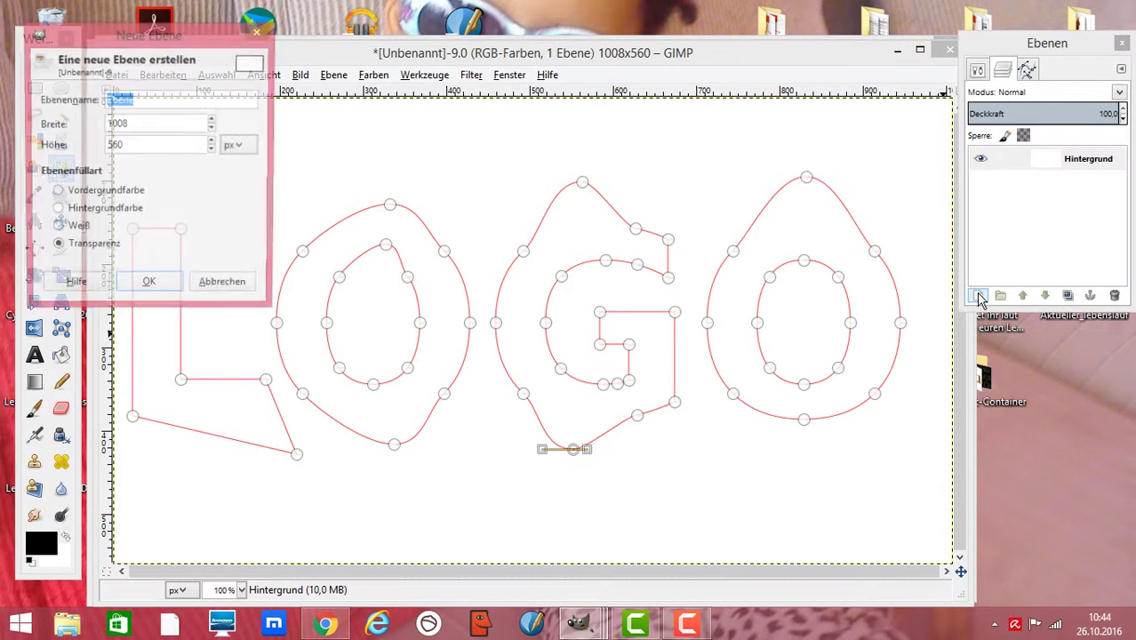
pyautogui.click(144, 287)
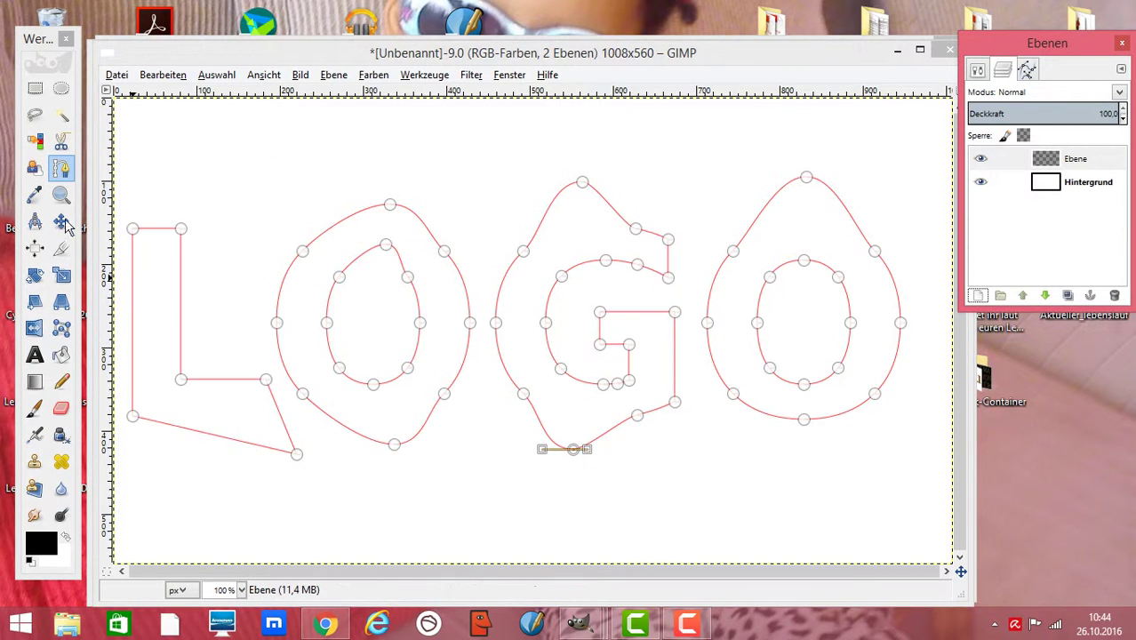
pyautogui.doubleClick(63, 170)
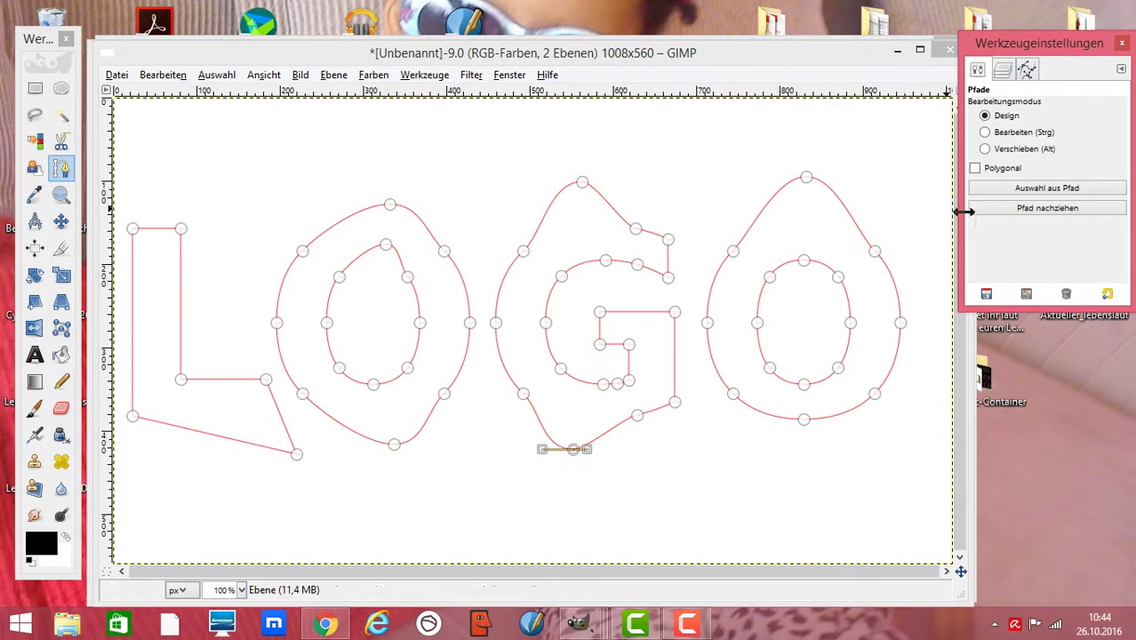
pyautogui.click(1002, 213)
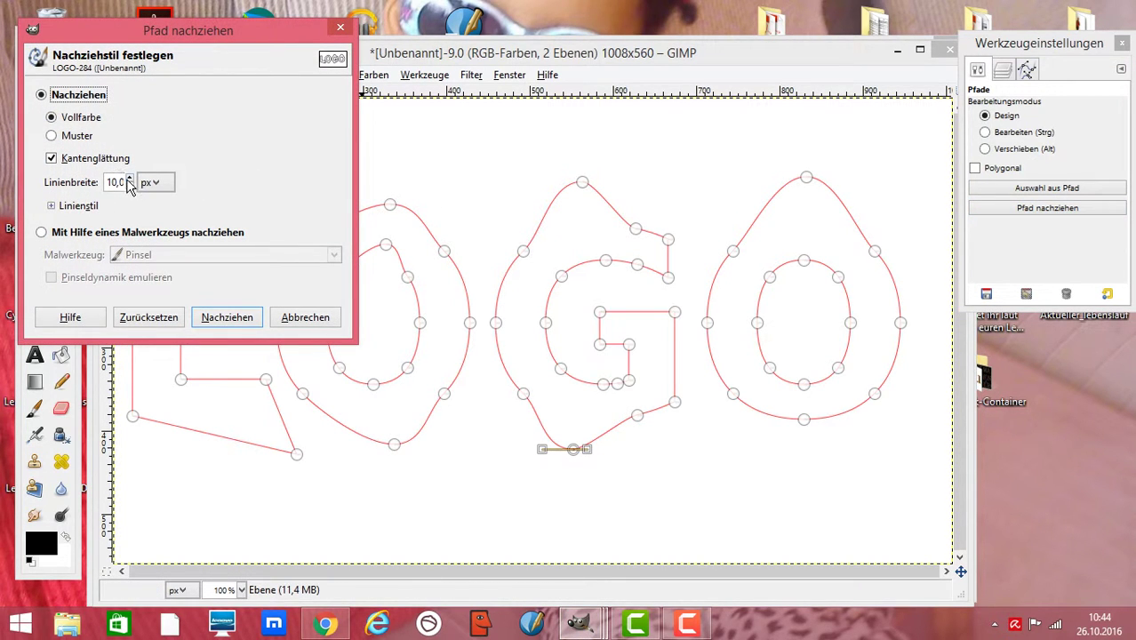
pyautogui.click(228, 320)
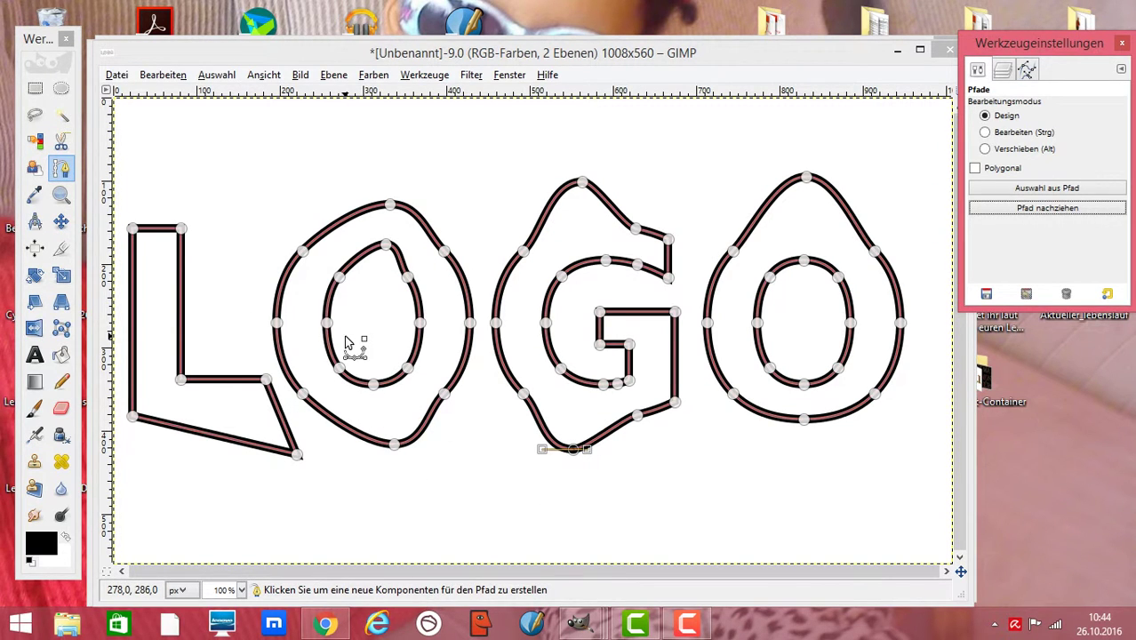
# - Hide the LOGO path and make the Ebene layer active
pyautogui.click(1009, 76)
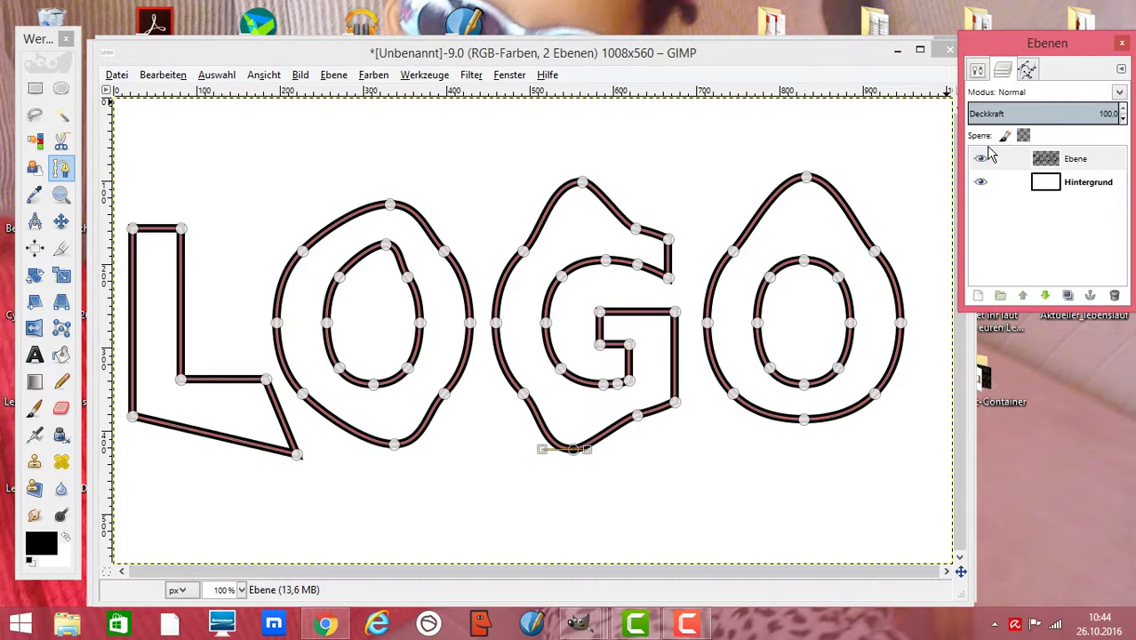
pyautogui.click(1028, 71)
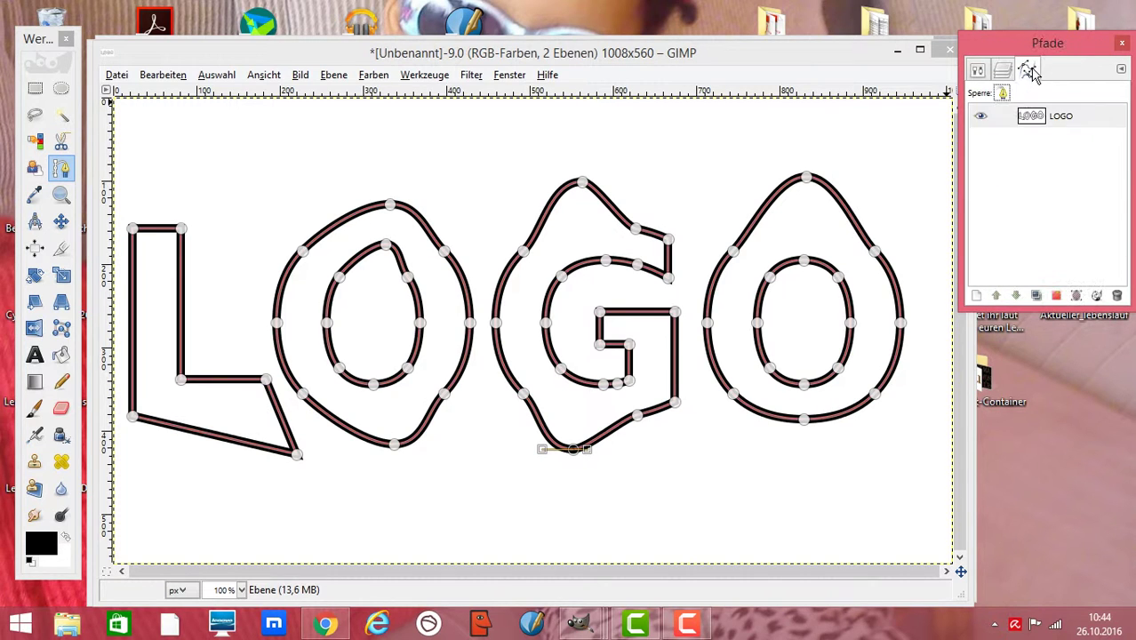
pyautogui.click(981, 119)
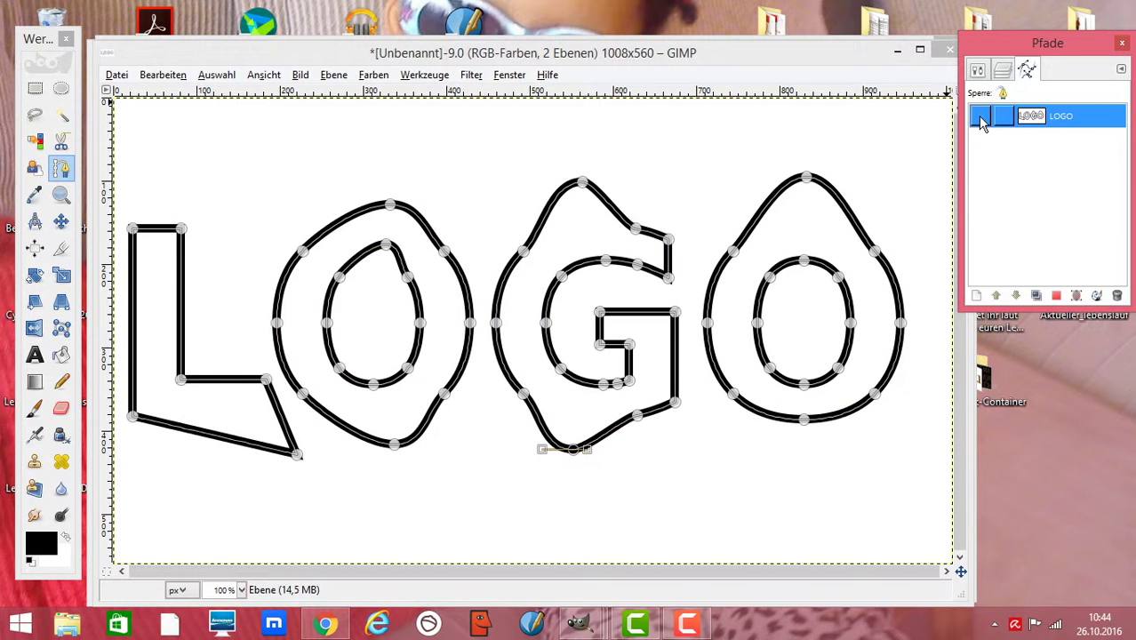
pyautogui.click(1003, 70)
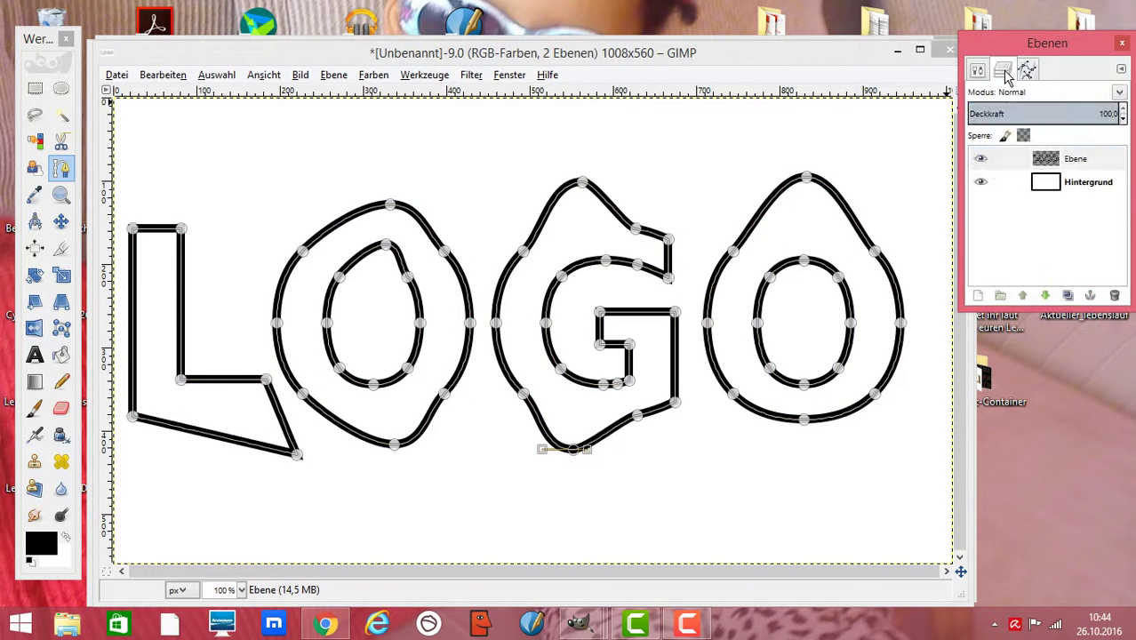
pyautogui.click(1043, 162)
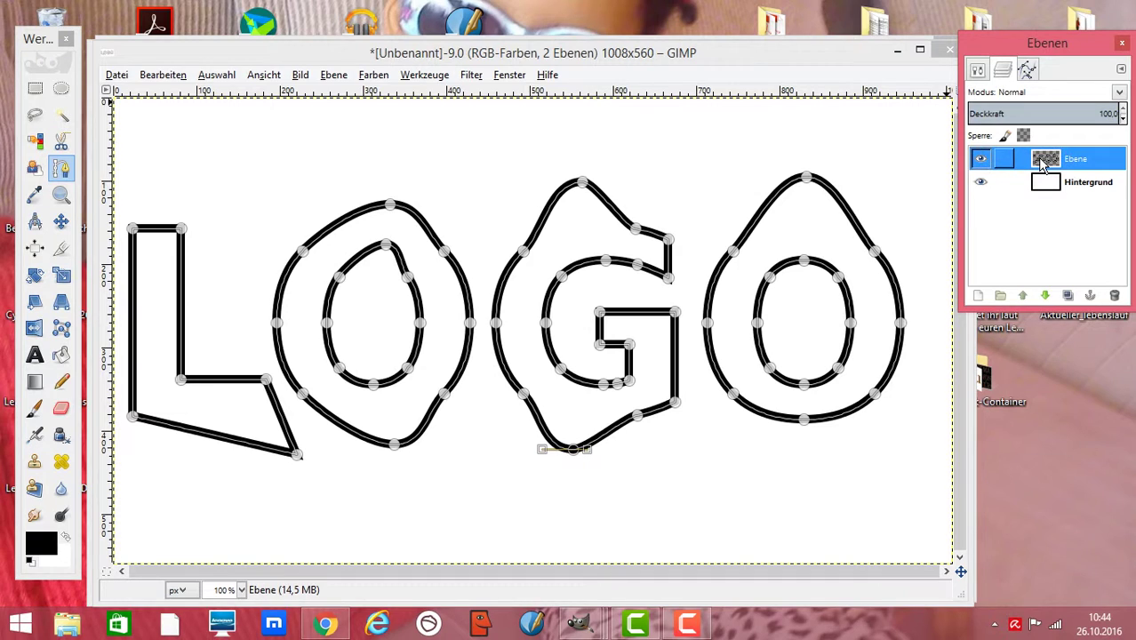
# - Swirl an elliptical selection over the G's top with Whirl and Pinch at angle 276.32
pyautogui.click(61, 90)
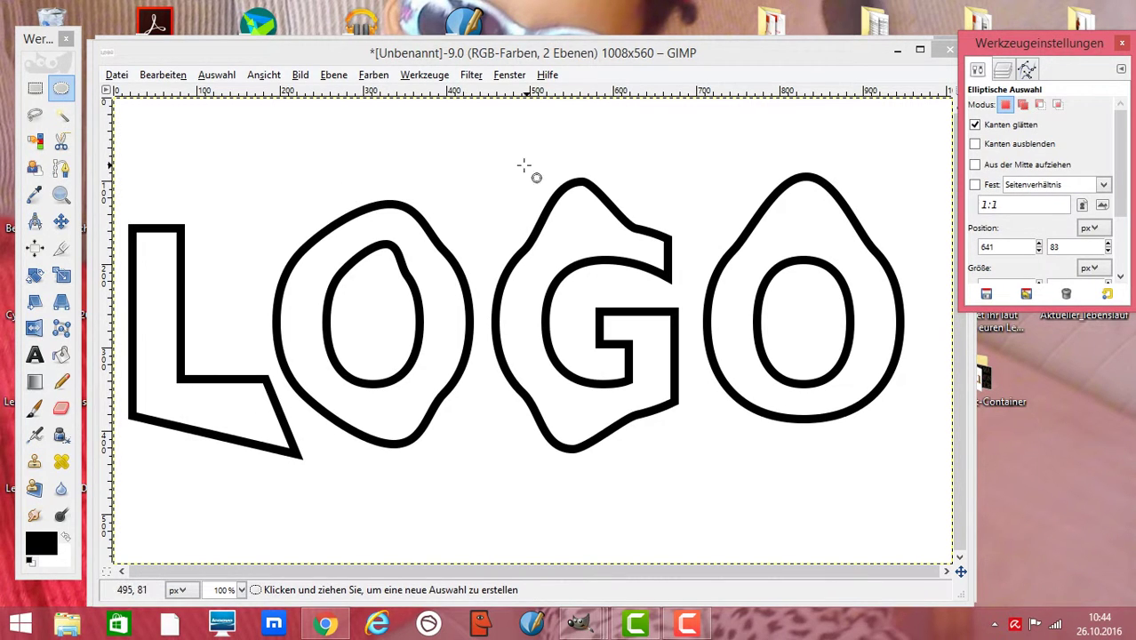
pyautogui.moveTo(525, 167); pyautogui.dragTo(658, 230)
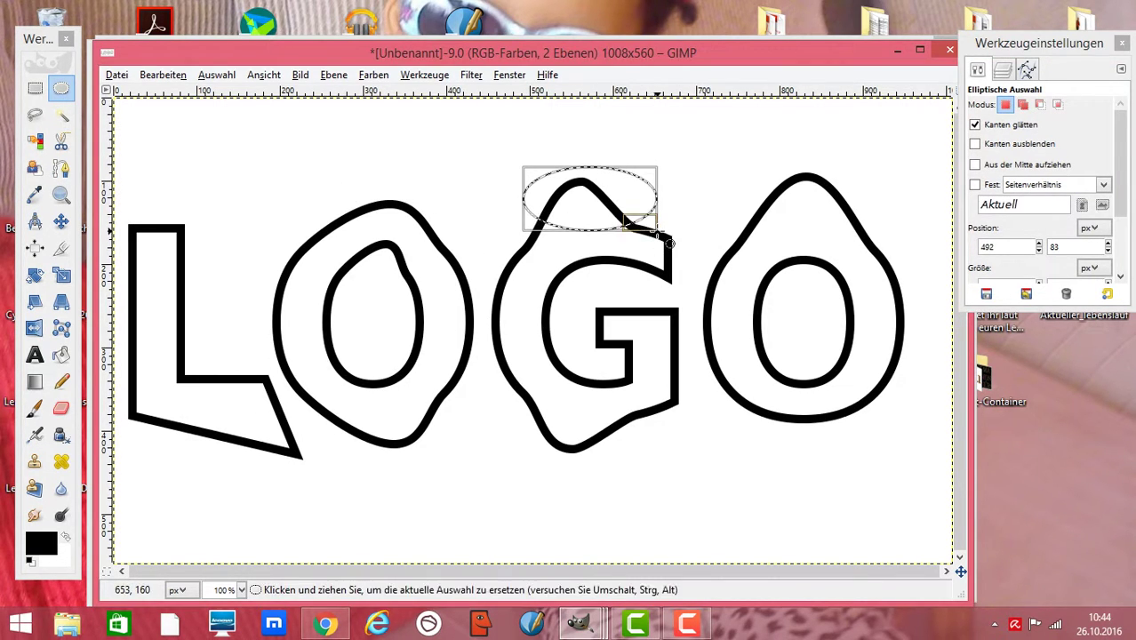
pyautogui.click(471, 76)
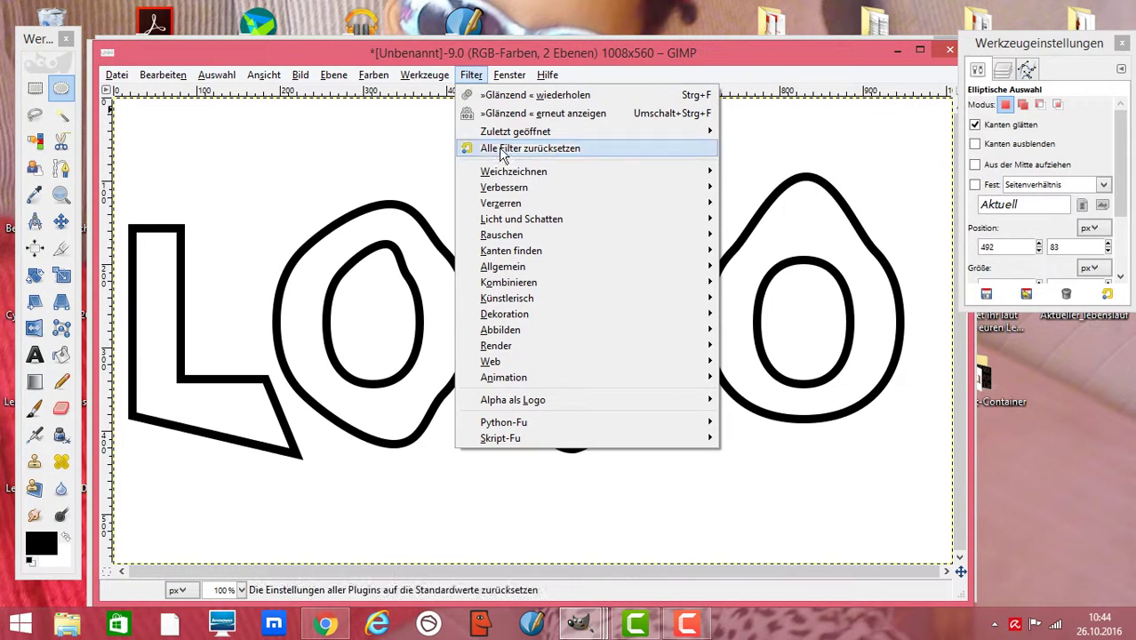
pyautogui.moveTo(520, 206)
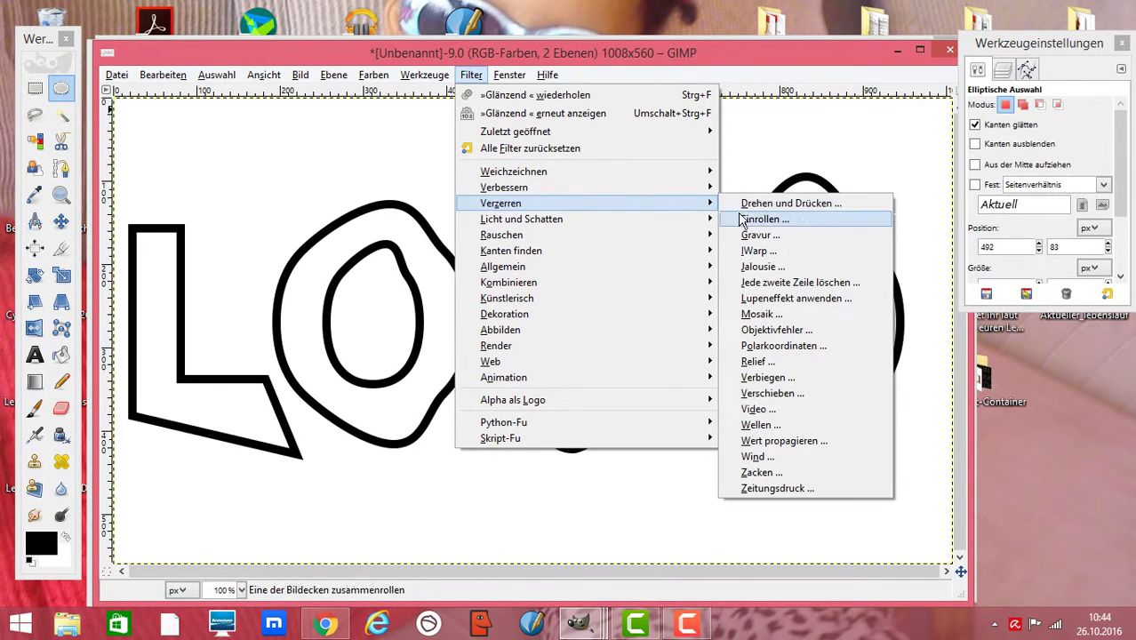
pyautogui.click(779, 204)
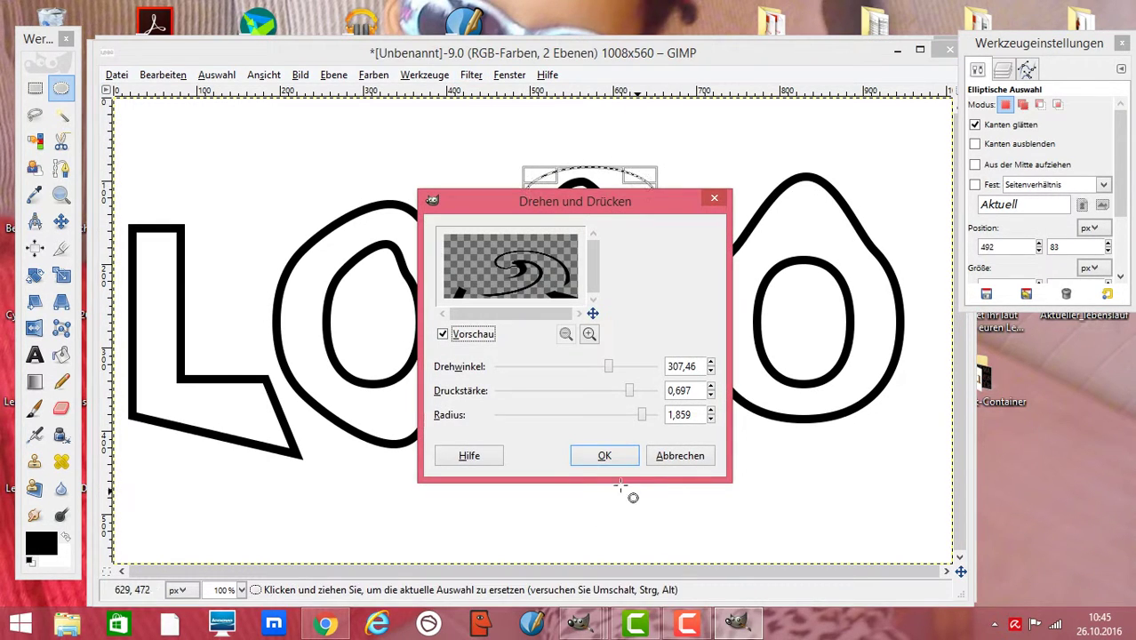
pyautogui.click(607, 370)
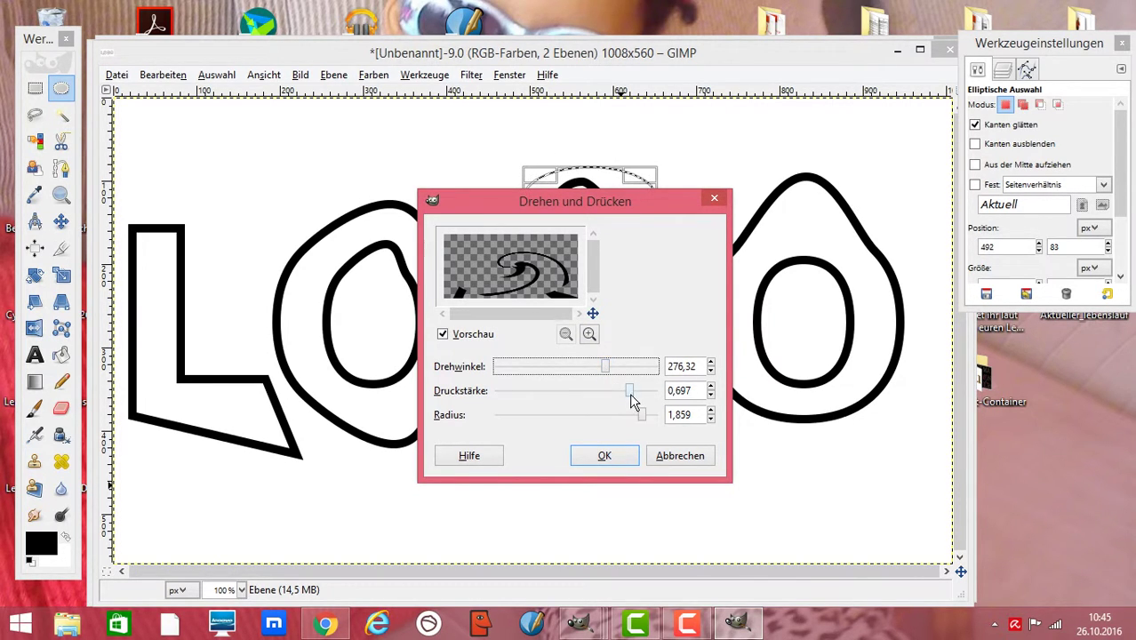
pyautogui.moveTo(631, 394); pyautogui.dragTo(588, 394)
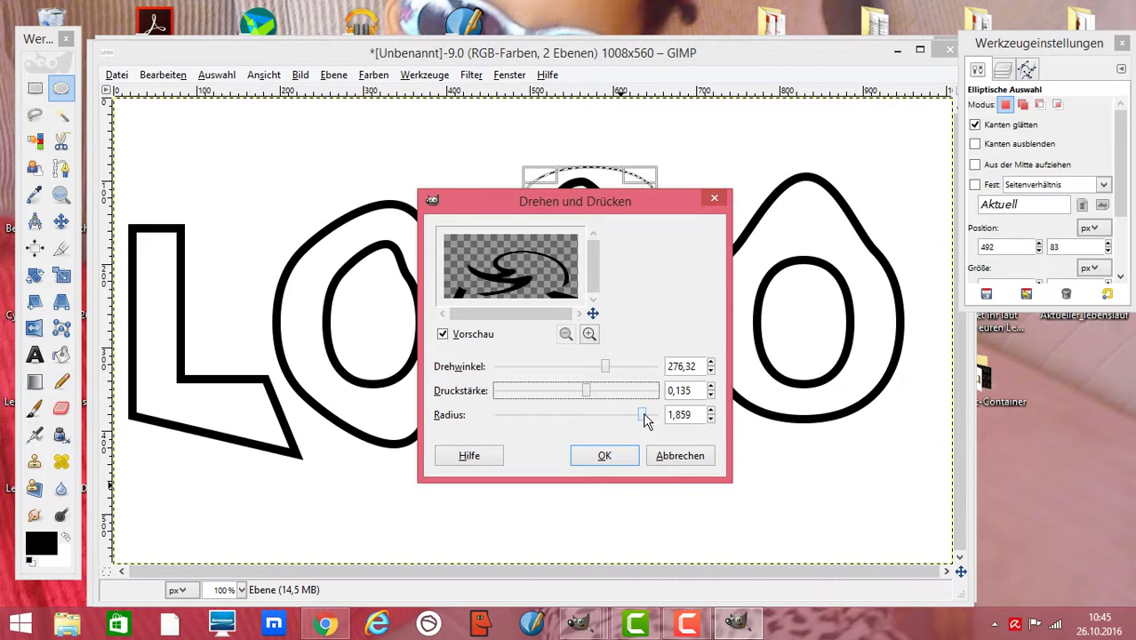
pyautogui.click(622, 456)
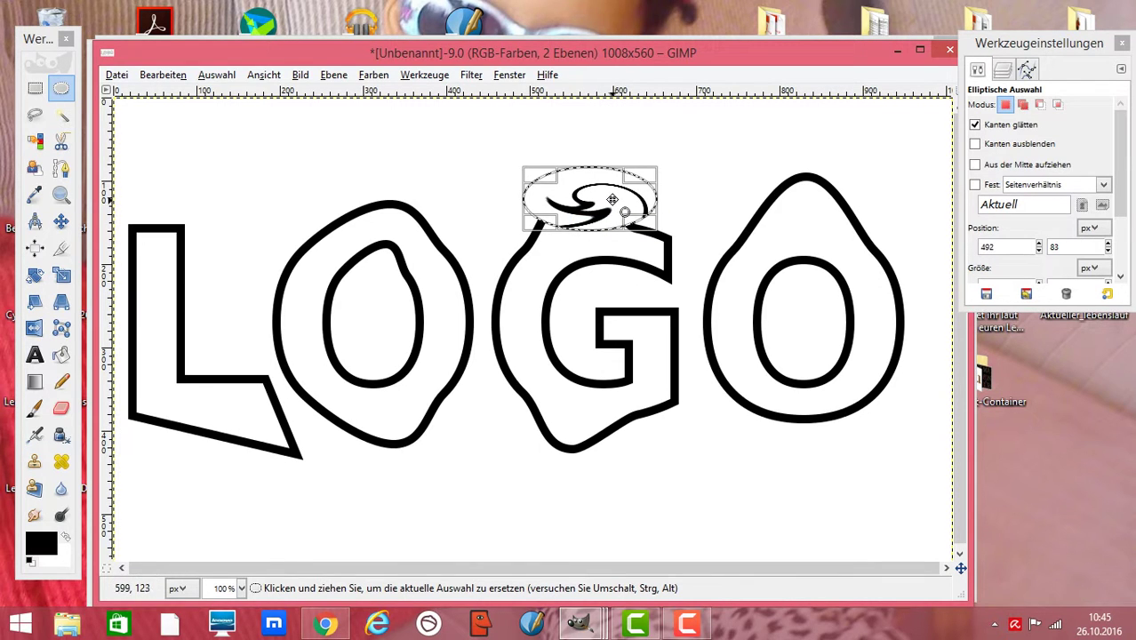
pyautogui.moveTo(612, 199); pyautogui.dragTo(832, 202)
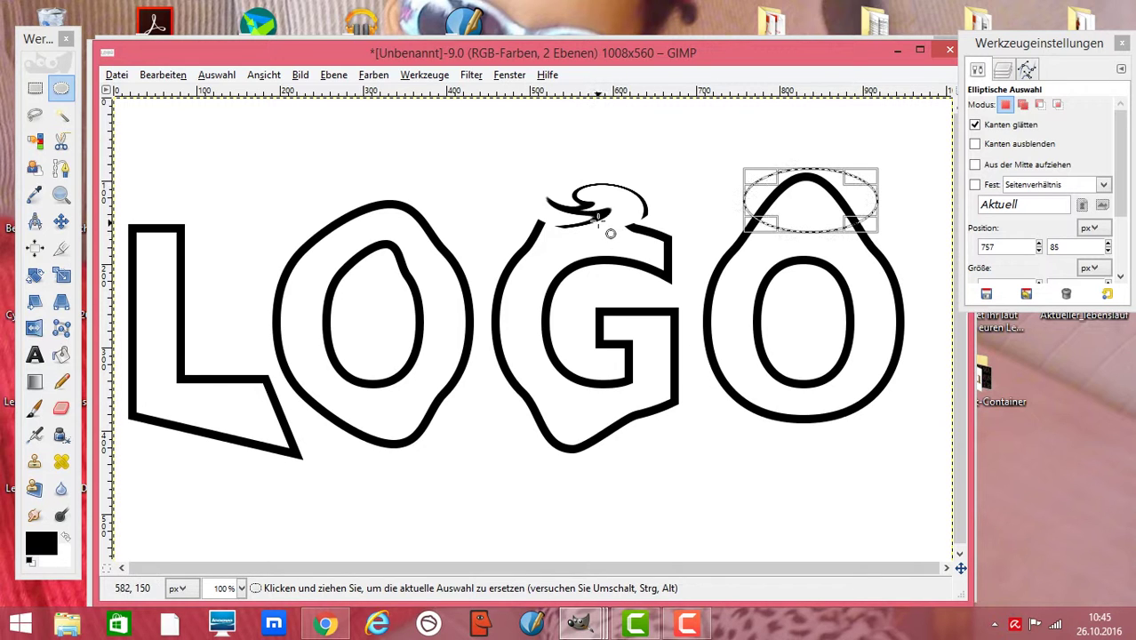
# - Undo the selection move, nudge the ellipse, and repeat the swirl on the G
pyautogui.click(162, 77)
pyautogui.click(170, 94)
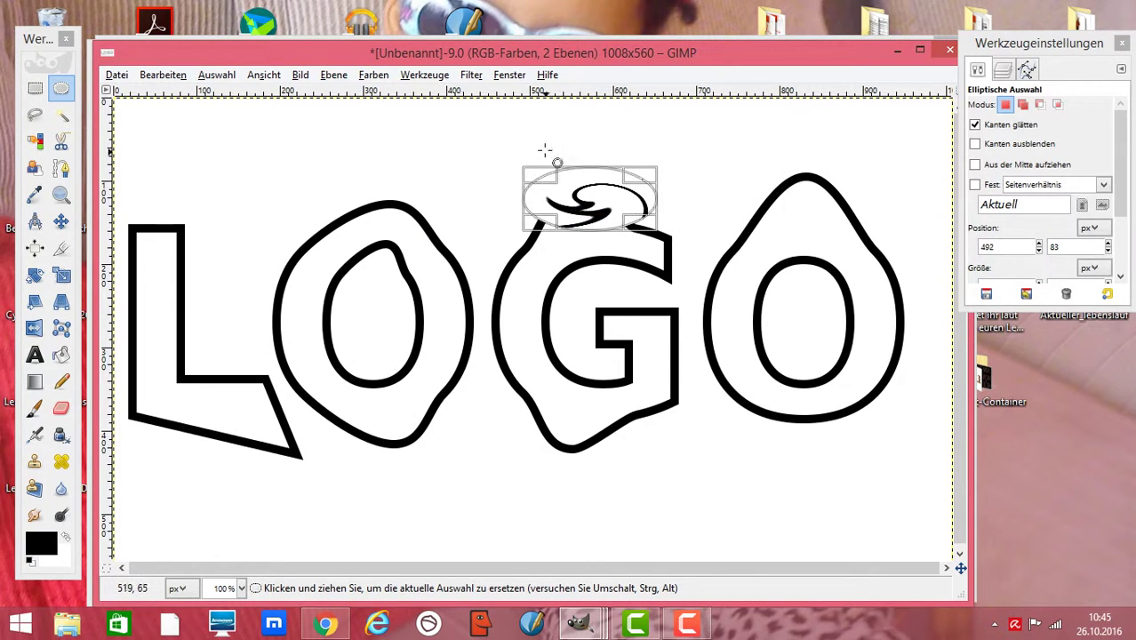
pyautogui.moveTo(574, 213); pyautogui.dragTo(569, 219)
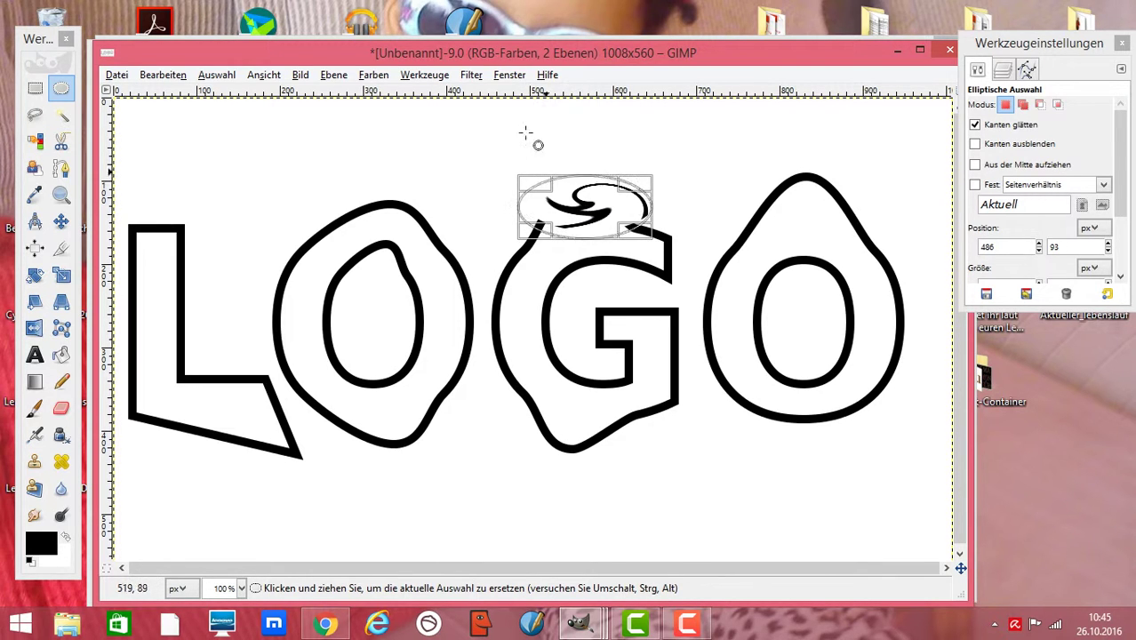
pyautogui.click(471, 74)
pyautogui.click(485, 95)
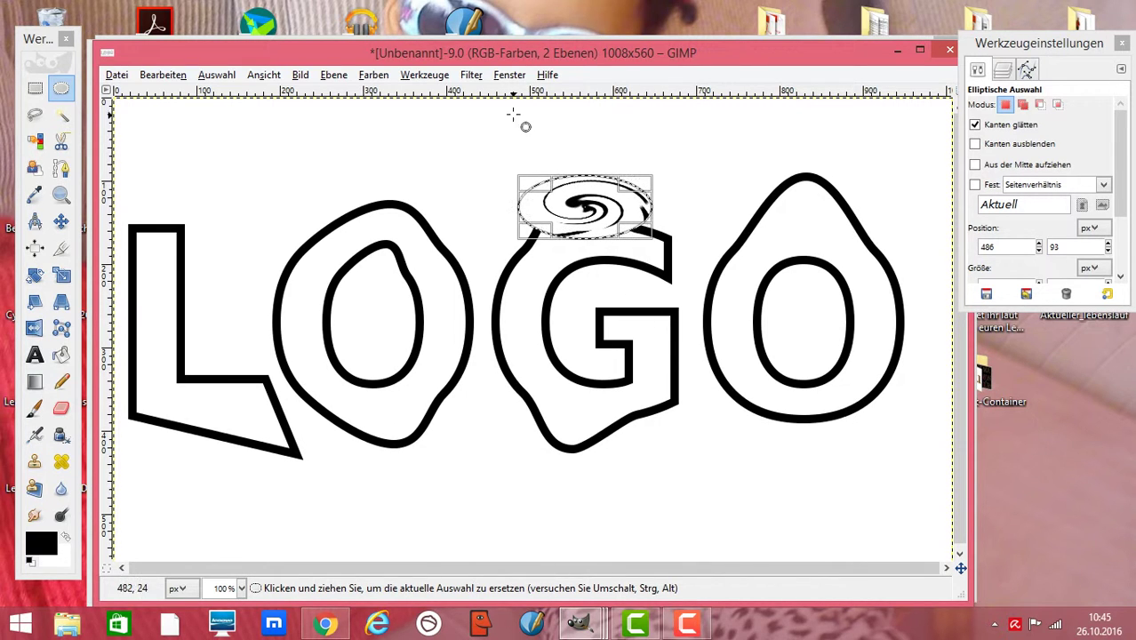
# - Place an ellipse over the top of the right O and repeat the swirl there
pyautogui.moveTo(726, 192); pyautogui.dragTo(860, 255)
pyautogui.moveTo(827, 210); pyautogui.dragTo(842, 187)
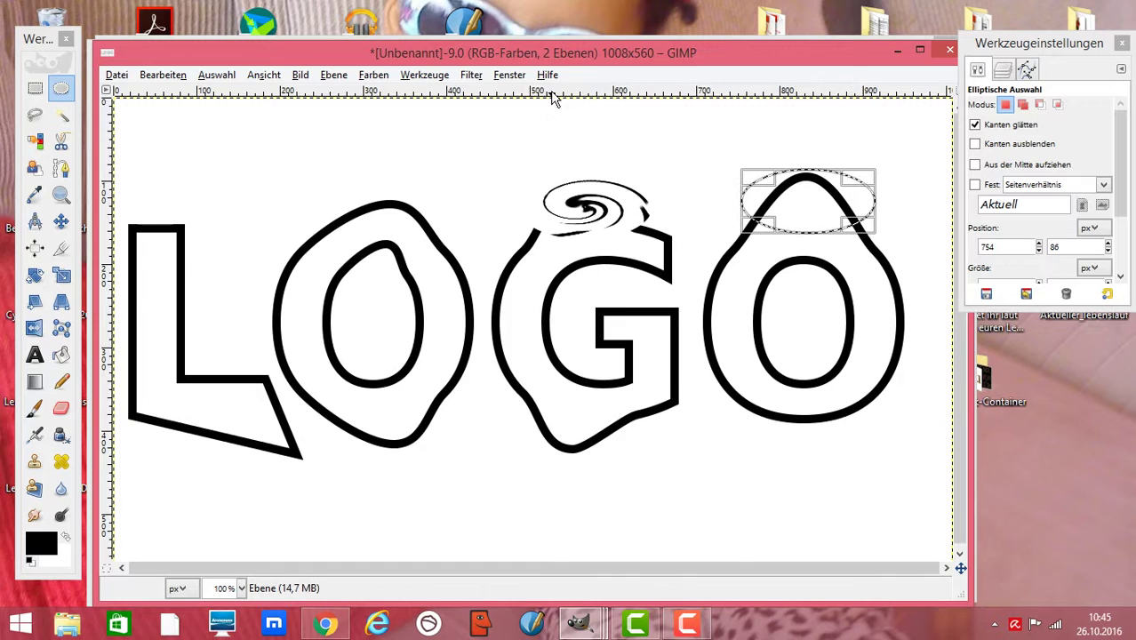
pyautogui.click(476, 77)
pyautogui.click(487, 95)
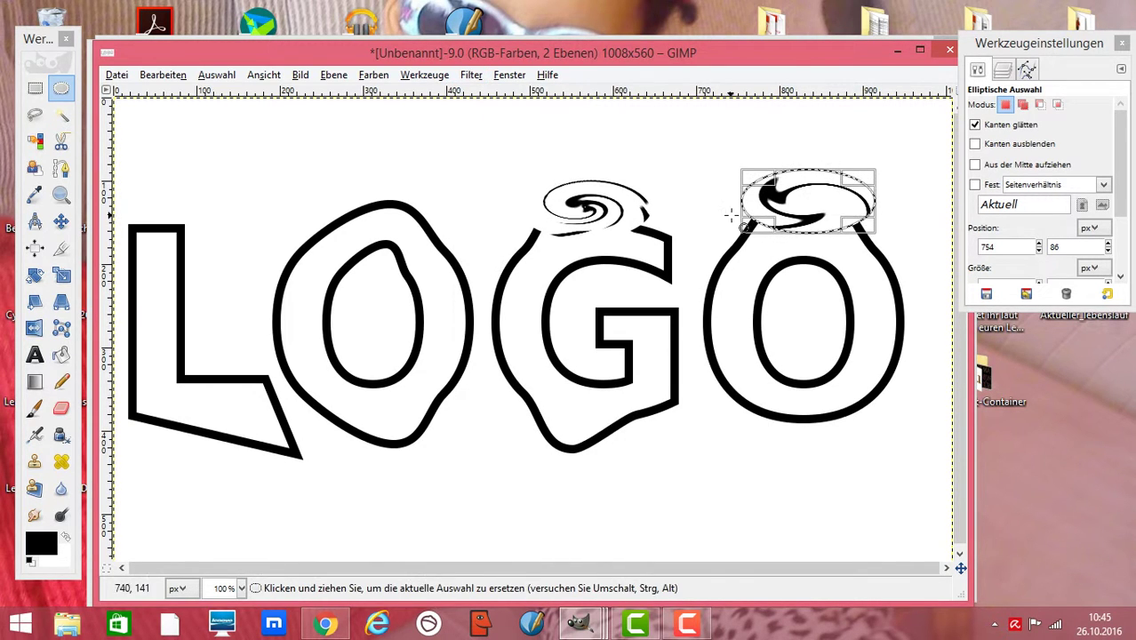
# - Move the selection to the first O's top and repeat the swirl
pyautogui.moveTo(773, 206); pyautogui.dragTo(355, 205)
pyautogui.click(471, 76)
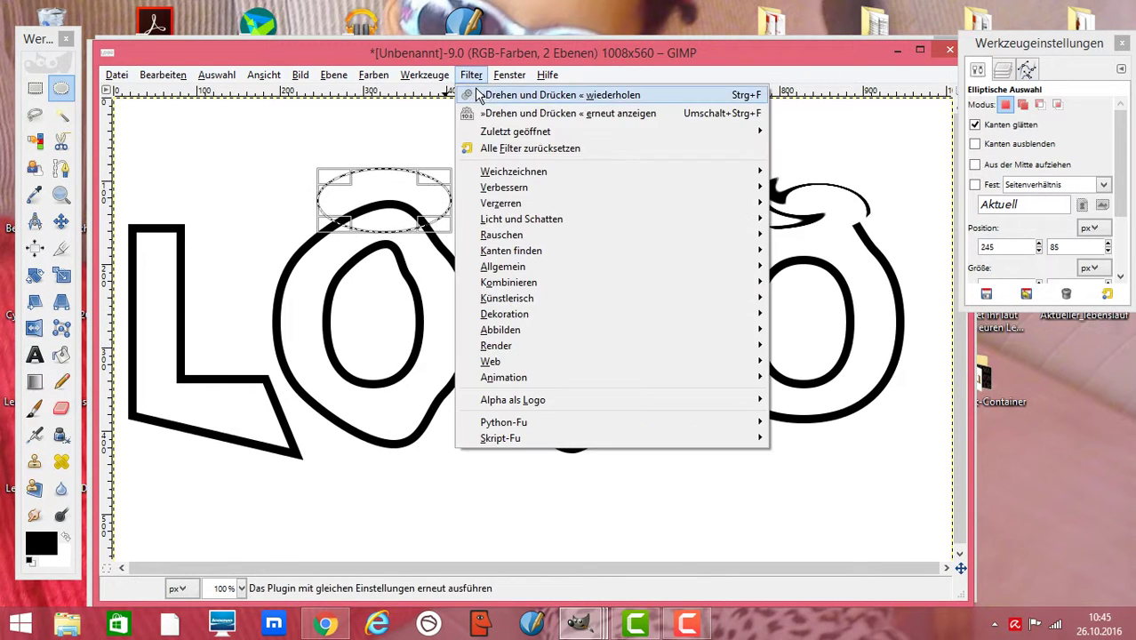
pyautogui.click(482, 93)
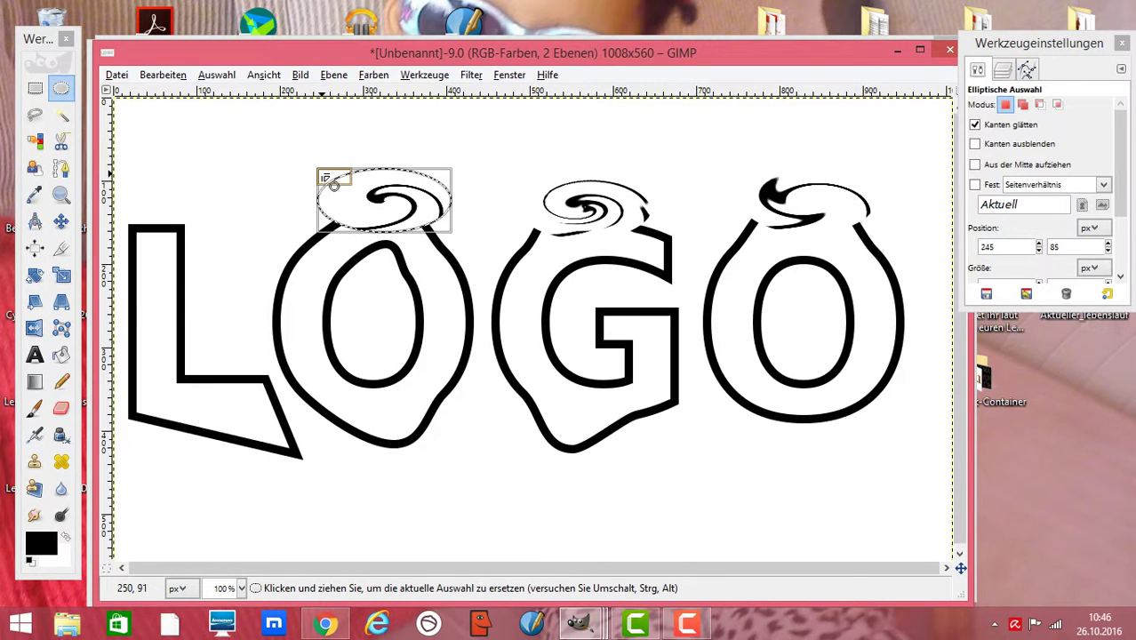
# - Clear the selection and apply a linear motion blur of length 30 at angle 10
pyautogui.click(211, 76)
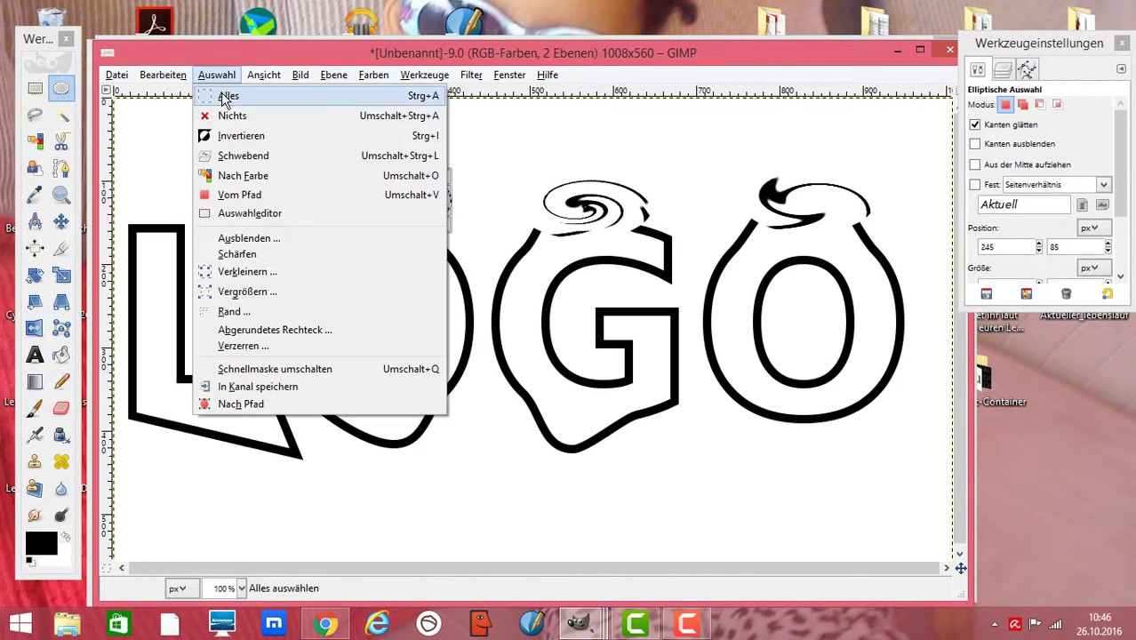
pyautogui.click(229, 112)
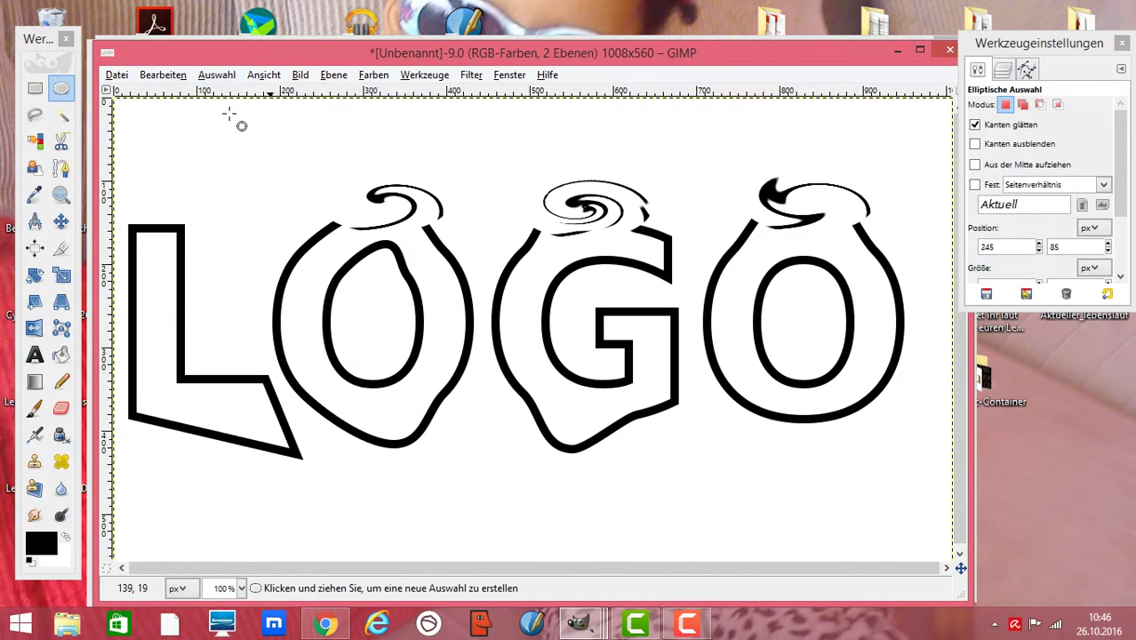
pyautogui.click(470, 77)
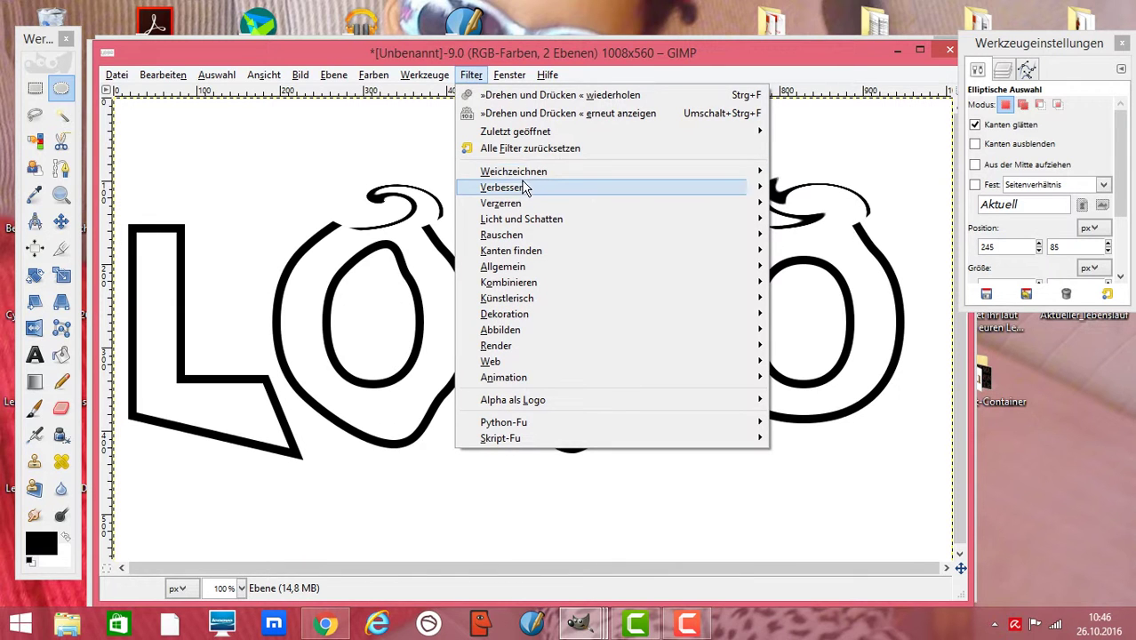
pyautogui.moveTo(513, 174)
pyautogui.click(851, 174)
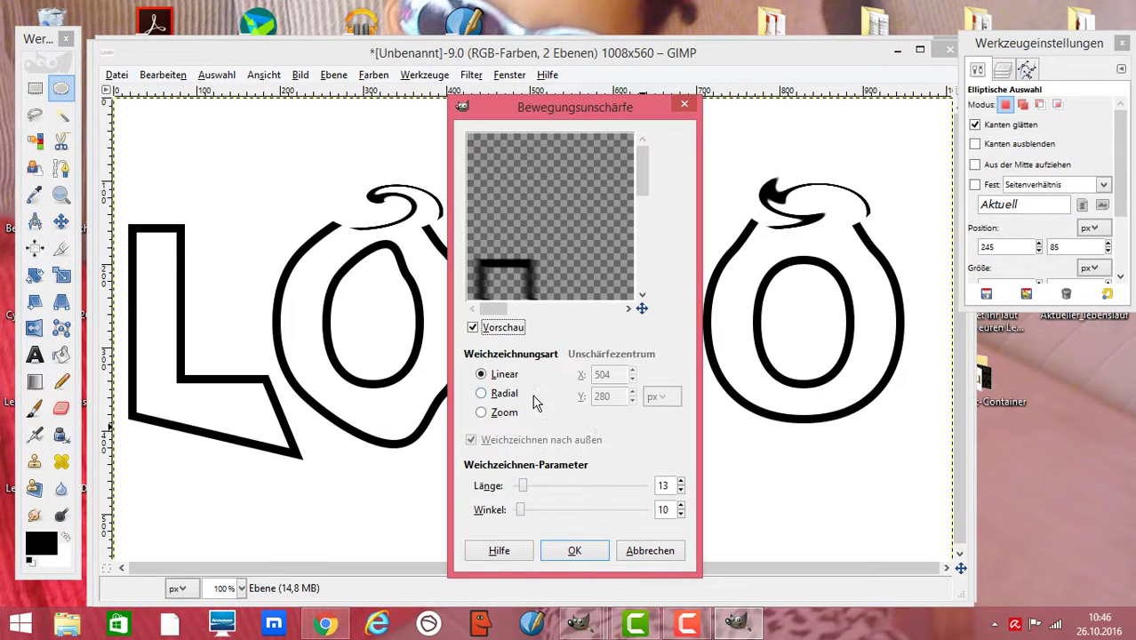
pyautogui.moveTo(523, 491); pyautogui.dragTo(531, 487)
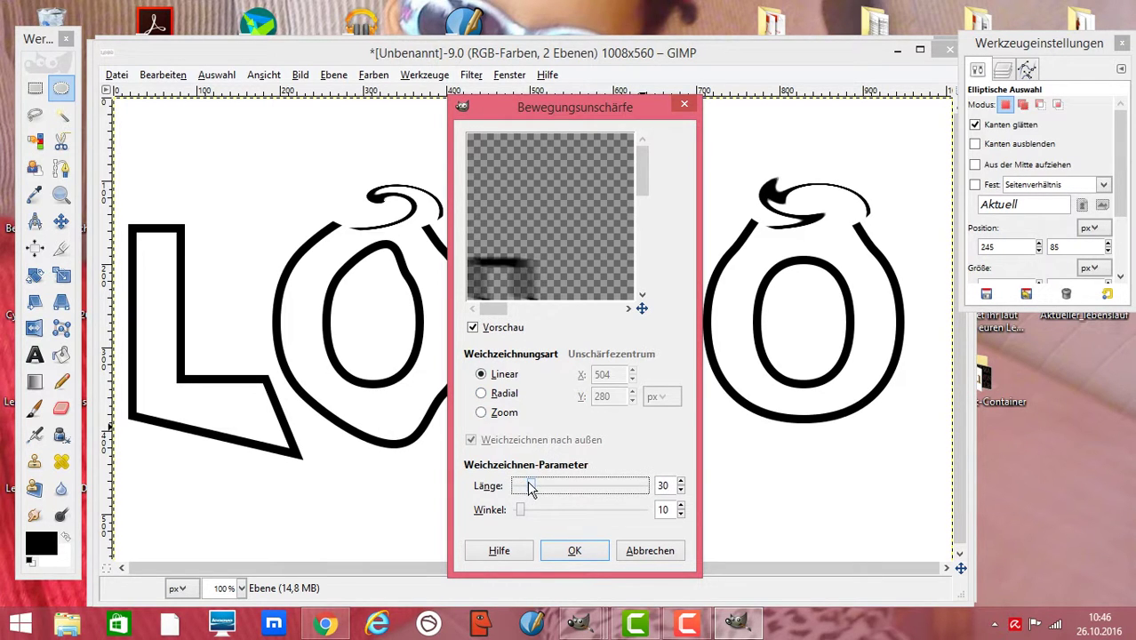
pyautogui.moveTo(643, 172); pyautogui.dragTo(643, 204)
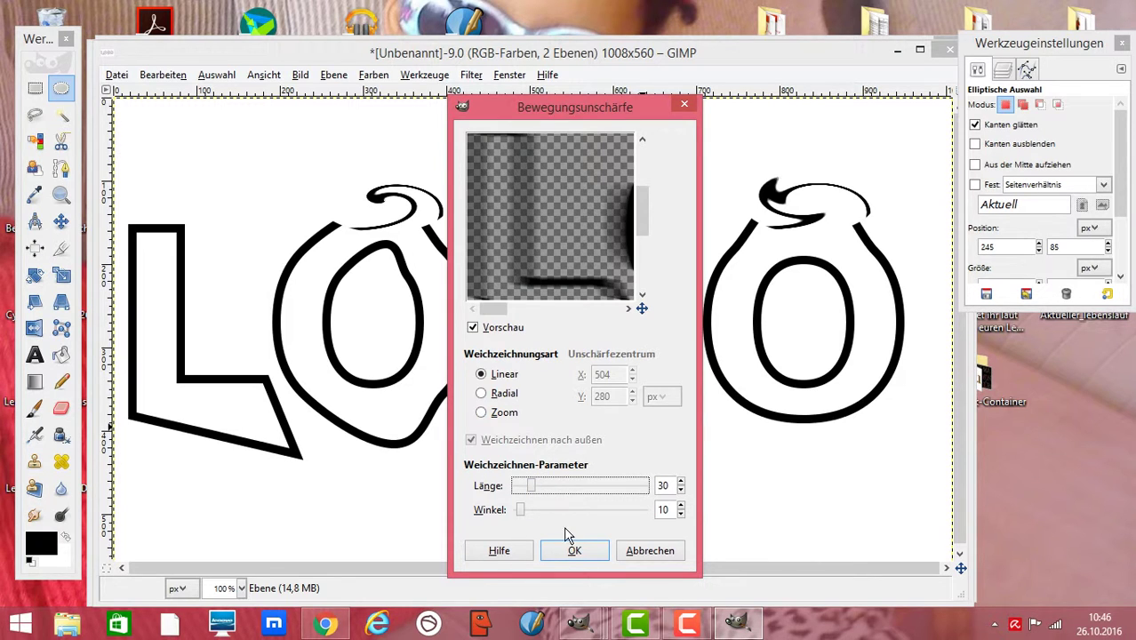
pyautogui.click(575, 550)
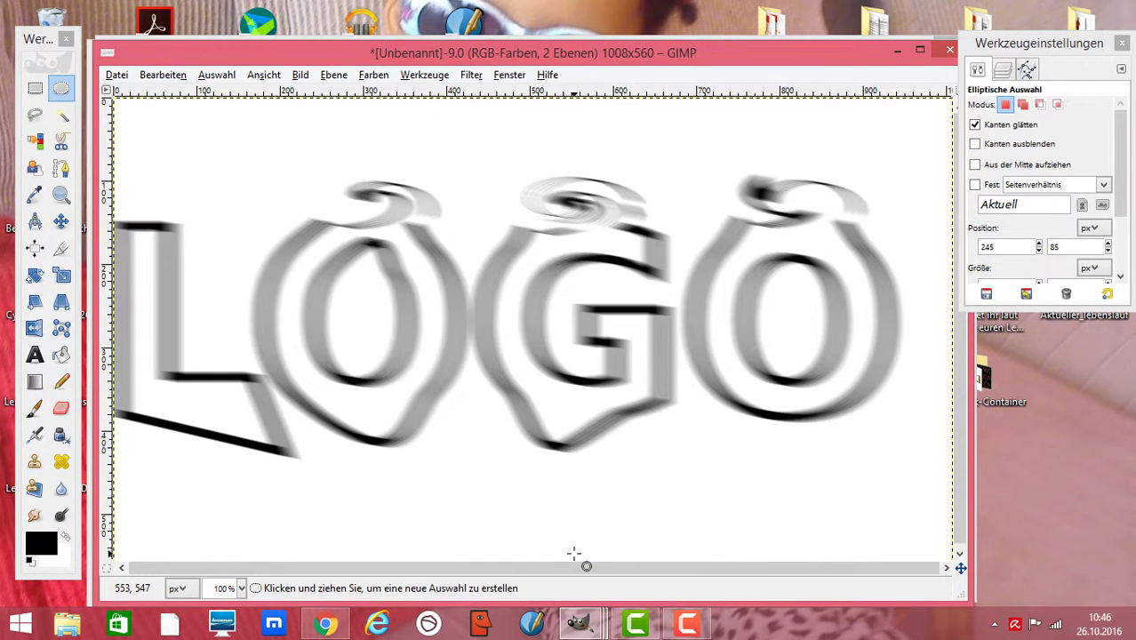
pyautogui.click(471, 76)
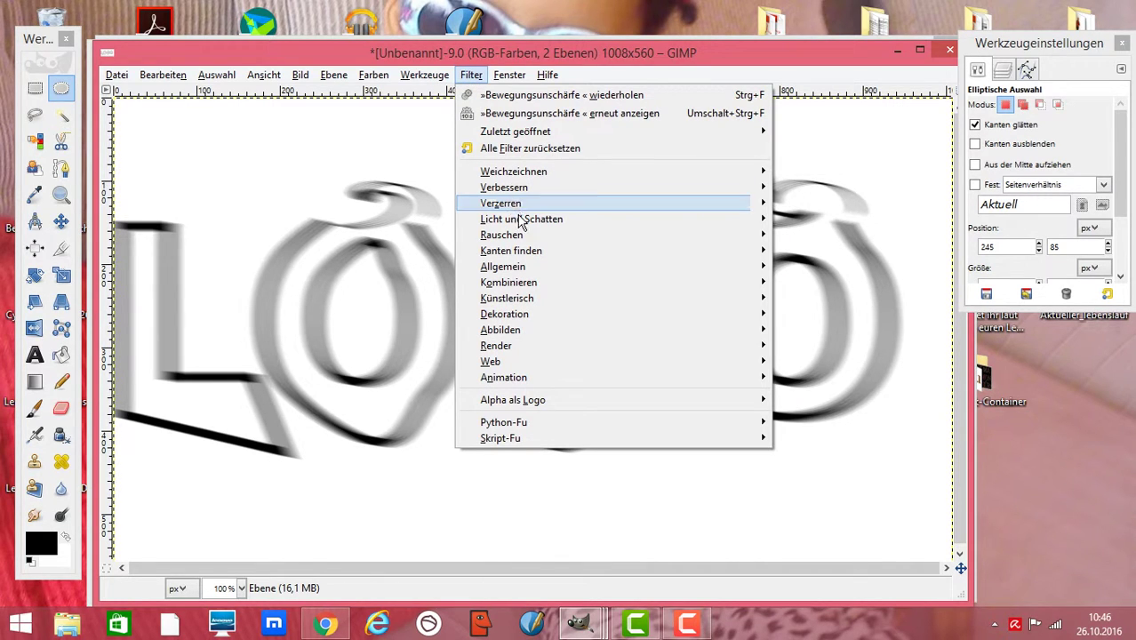
# - Apply a black drop shadow (offset 4/4, blur radius 15), then repeat it once
pyautogui.moveTo(496, 222)
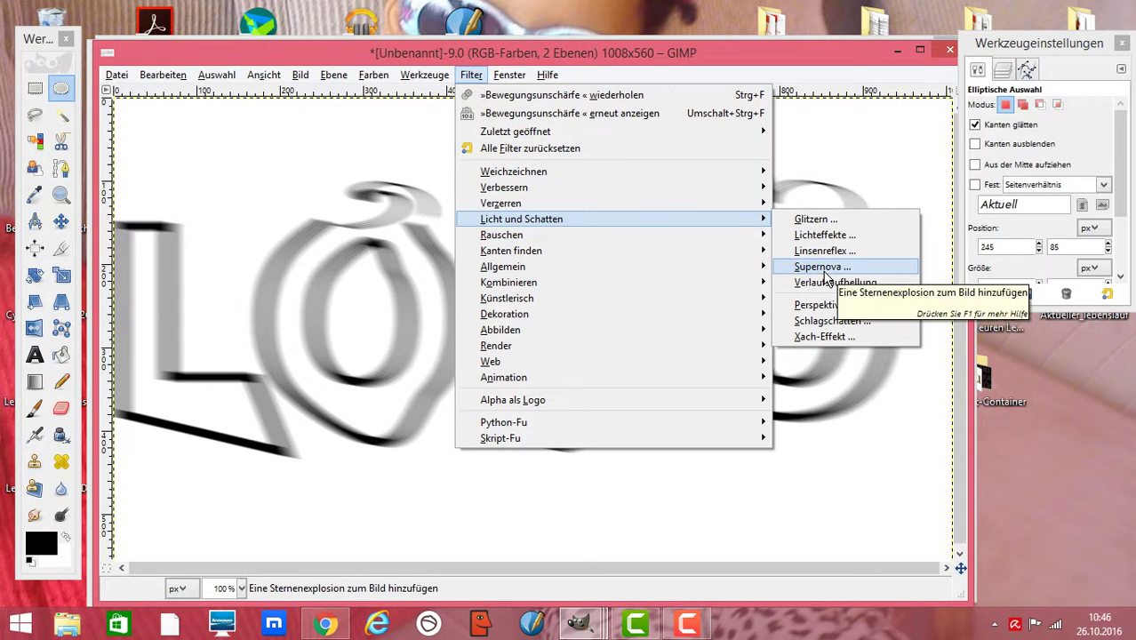
pyautogui.click(830, 321)
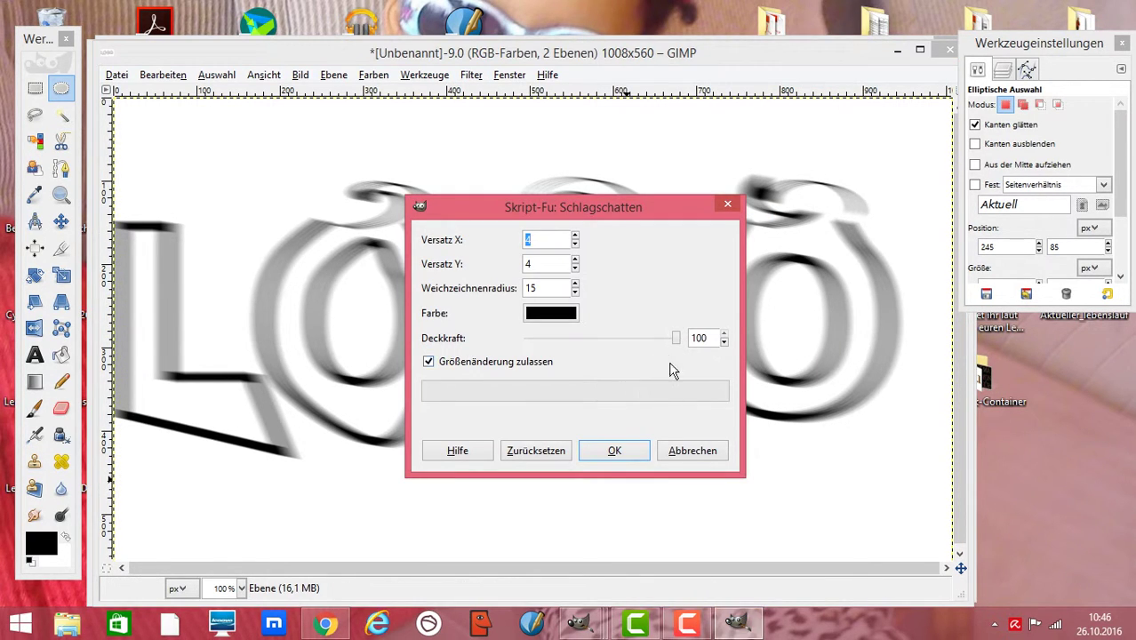
pyautogui.click(630, 455)
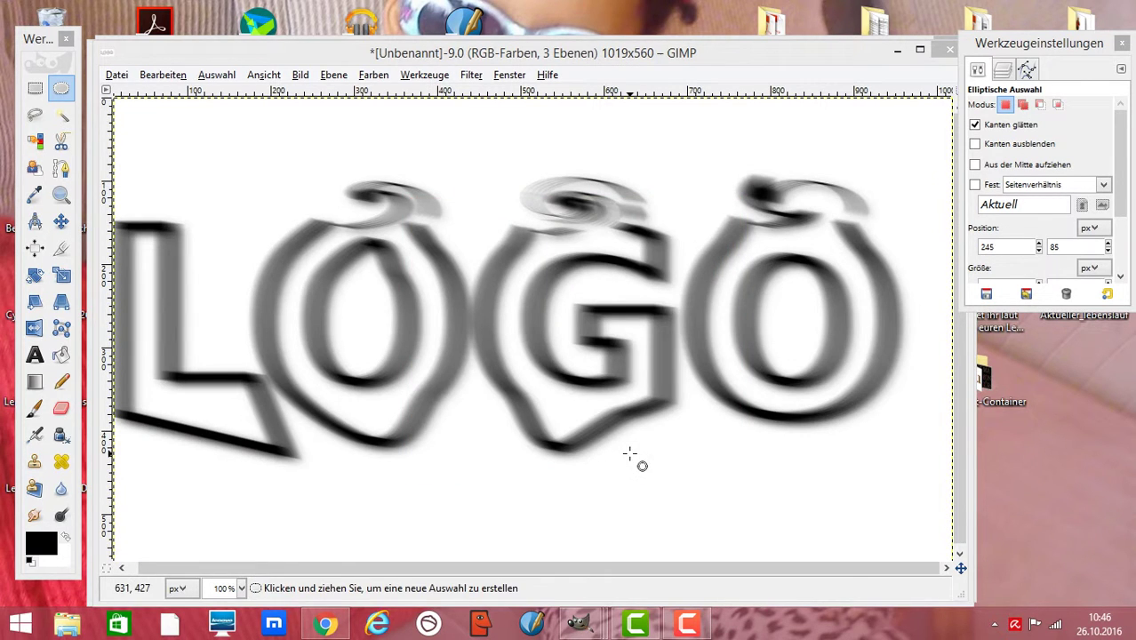
pyautogui.click(471, 76)
pyautogui.click(480, 100)
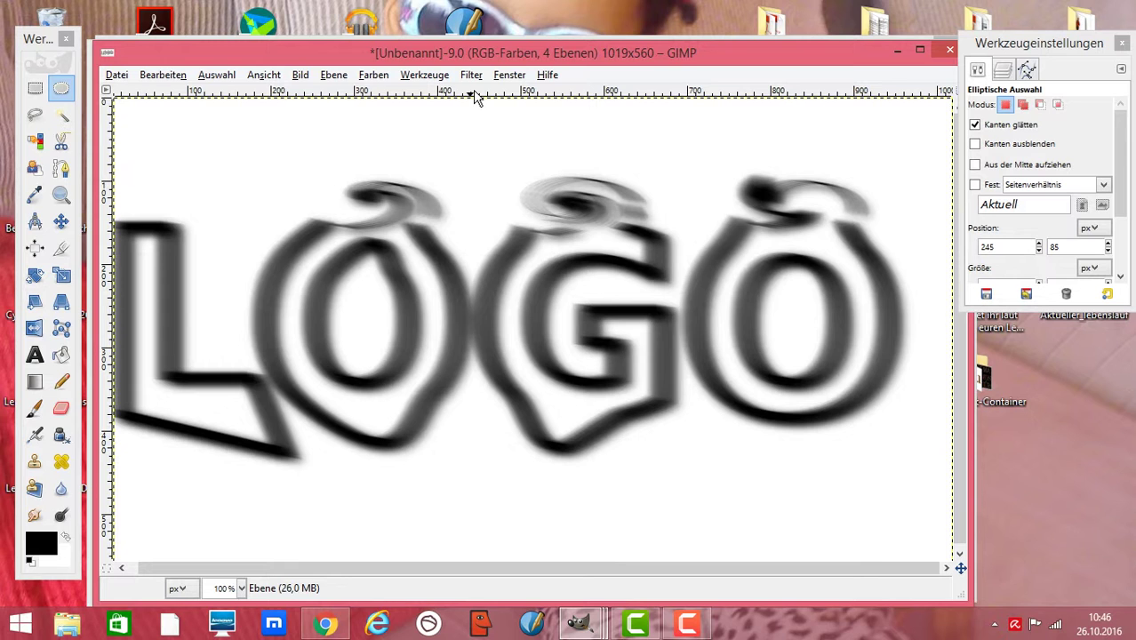
# - Colorize the image with hue 314, saturation 96 and lightness 44
pyautogui.click(367, 77)
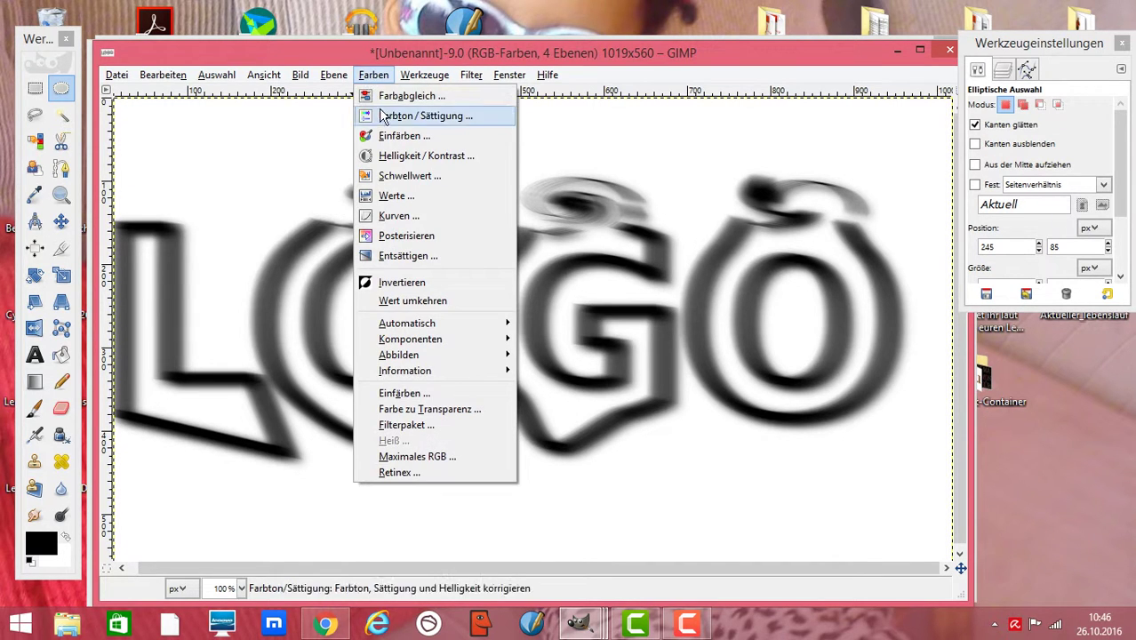
pyautogui.click(392, 135)
pyautogui.click(671, 461)
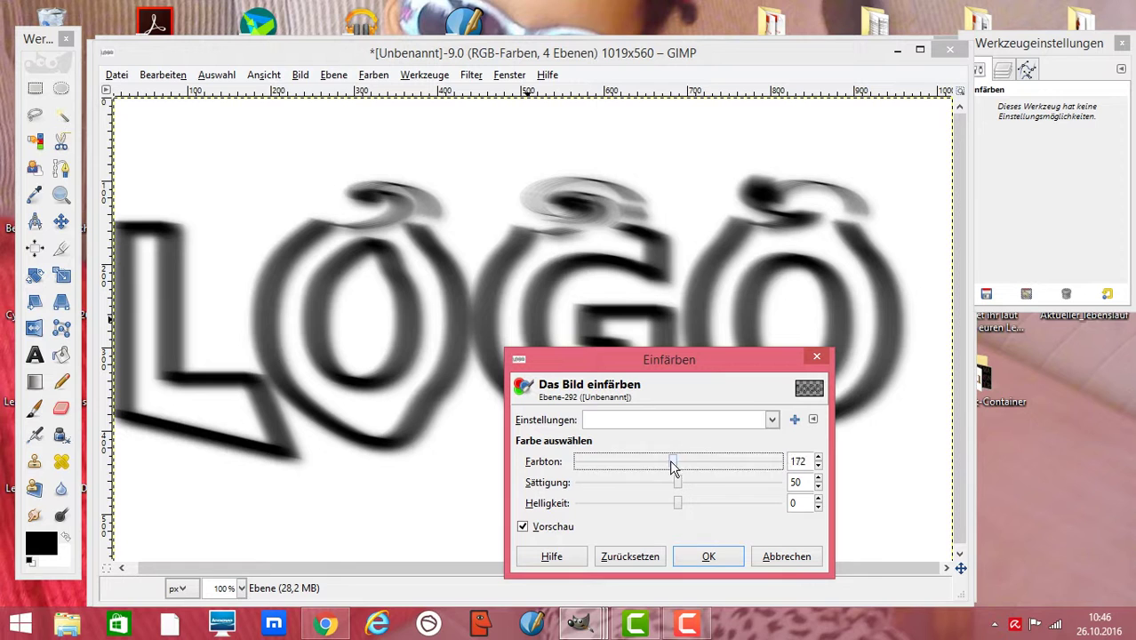
pyautogui.moveTo(669, 462); pyautogui.dragTo(750, 463)
pyautogui.moveTo(680, 501); pyautogui.dragTo(707, 515)
pyautogui.moveTo(680, 479); pyautogui.dragTo(721, 506)
pyautogui.click(719, 551)
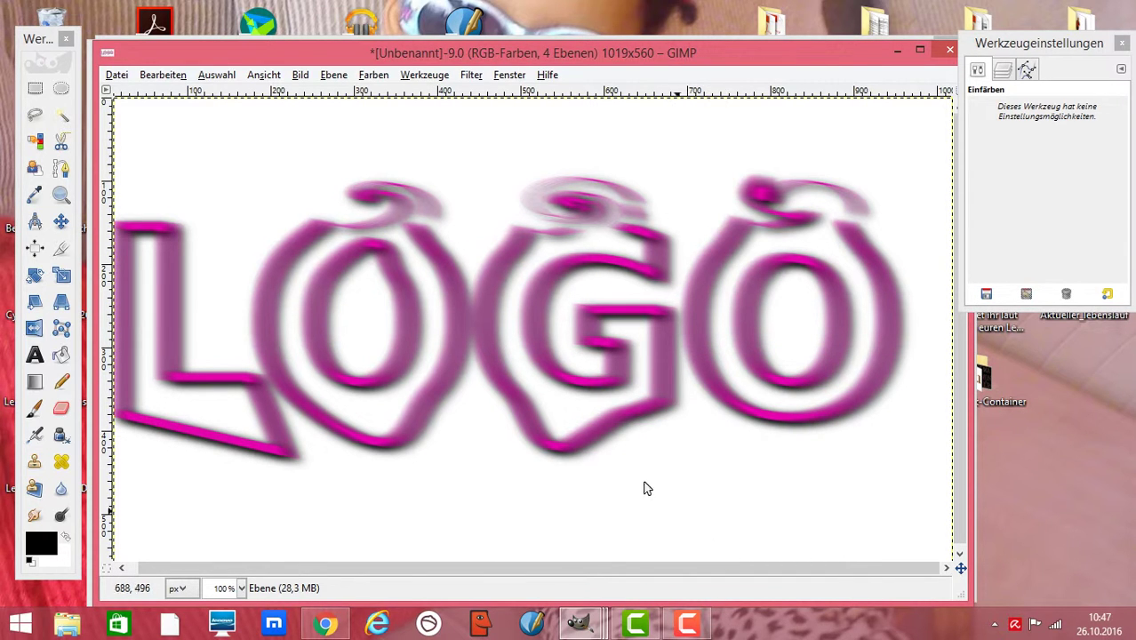
# - Apply the Add Bevel filter with thickness 30 to the magenta LOGO
pyautogui.click(471, 77)
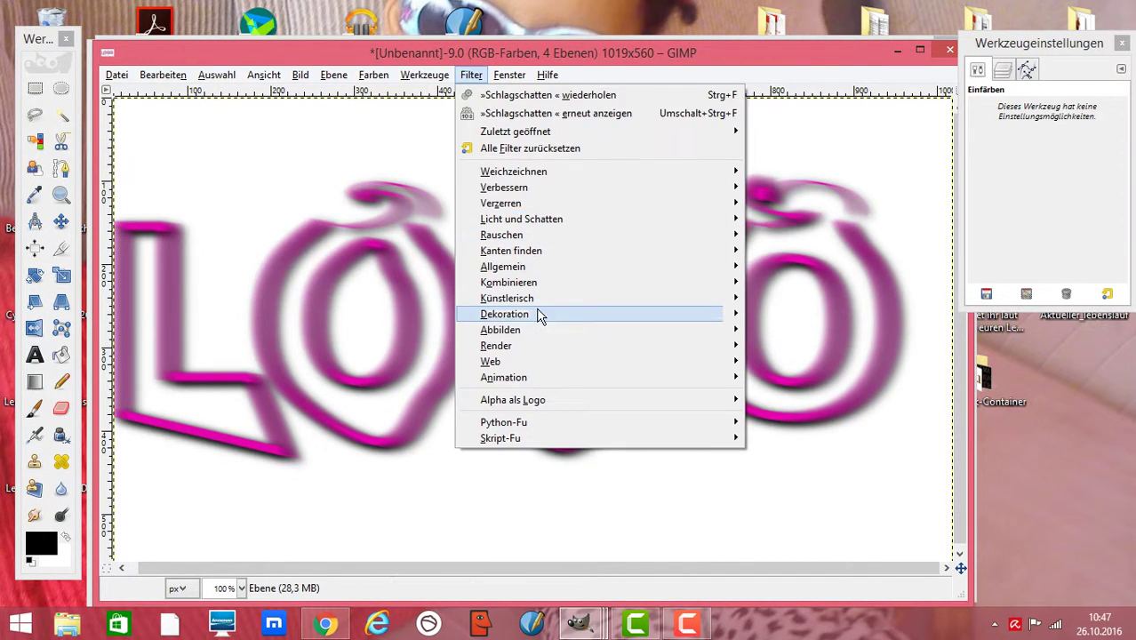
pyautogui.moveTo(540, 313)
pyautogui.click(815, 375)
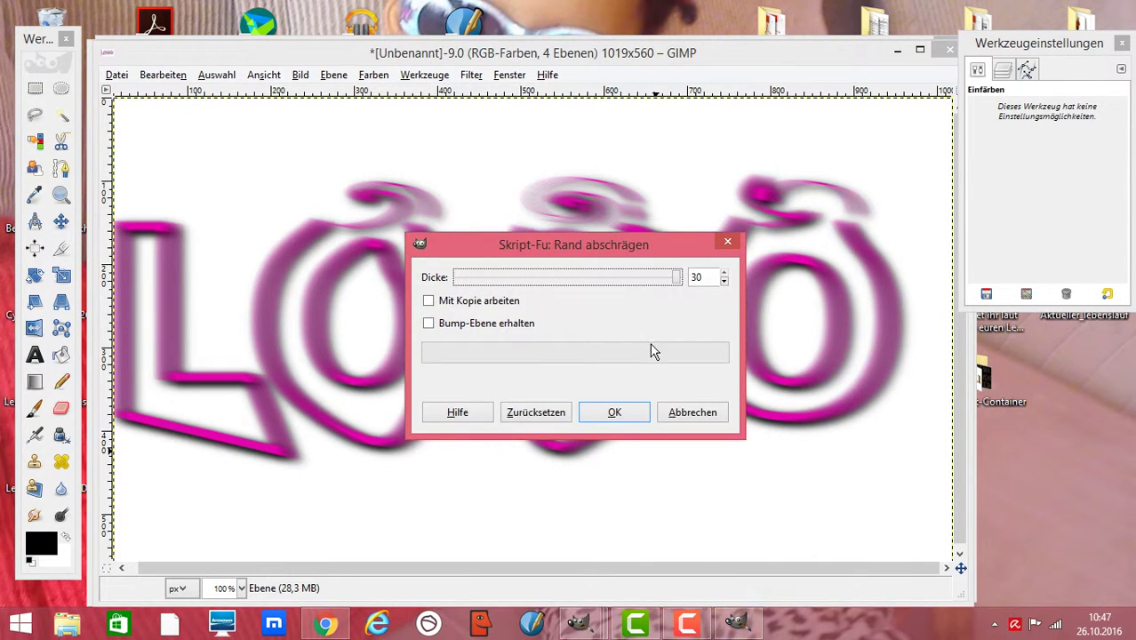
pyautogui.click(617, 415)
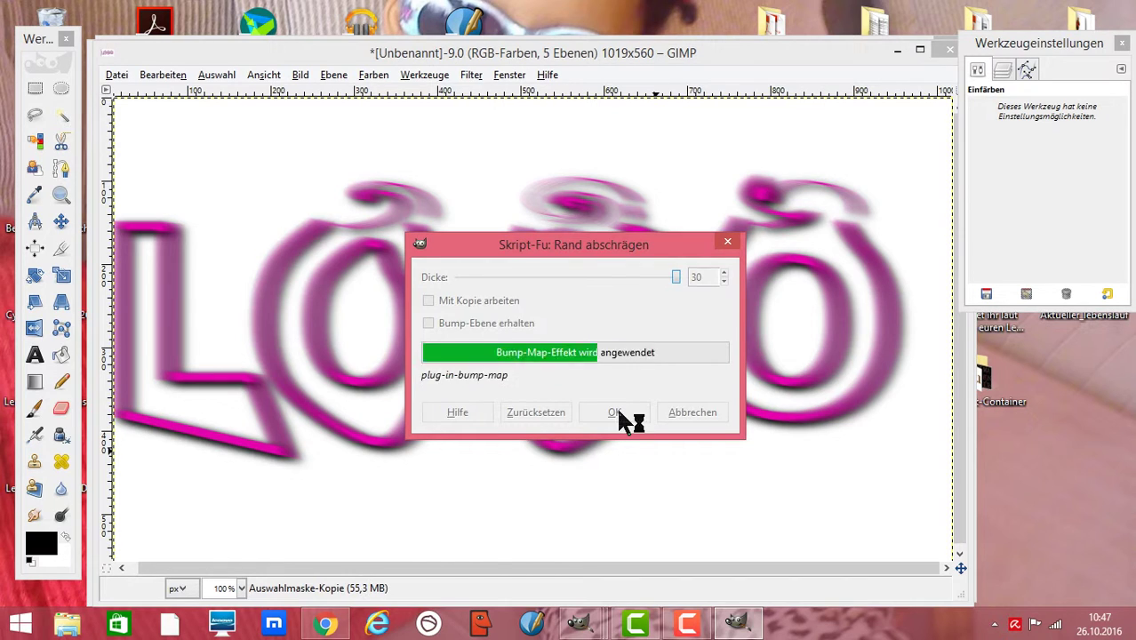
# - Repeat the last bevel filter on the LOGO outlines
pyautogui.click(469, 74)
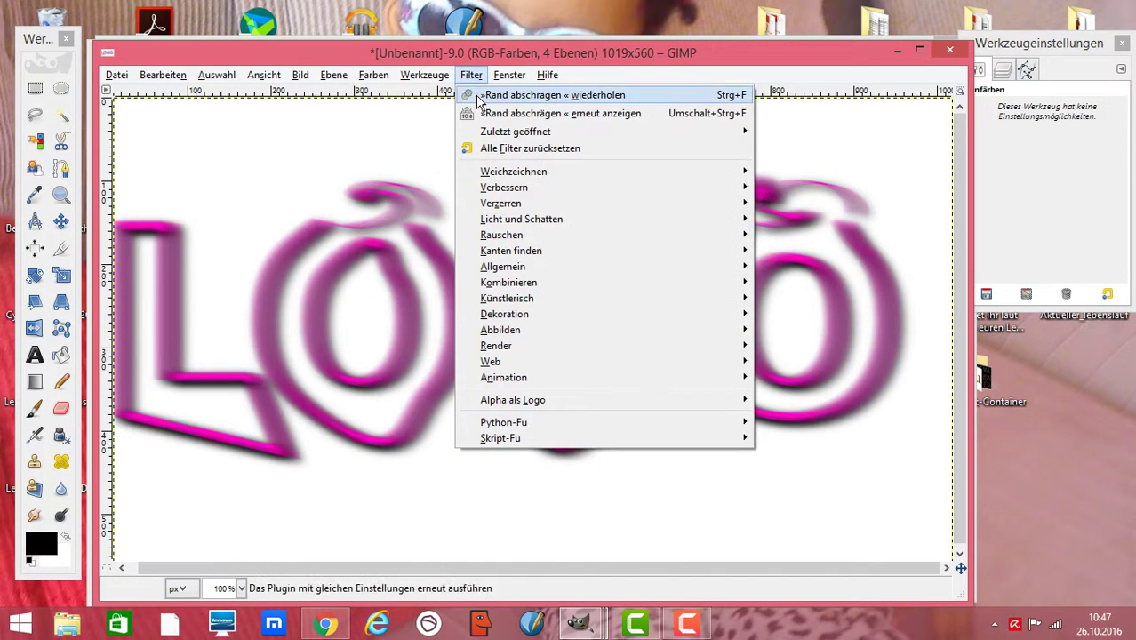
pyautogui.click(484, 91)
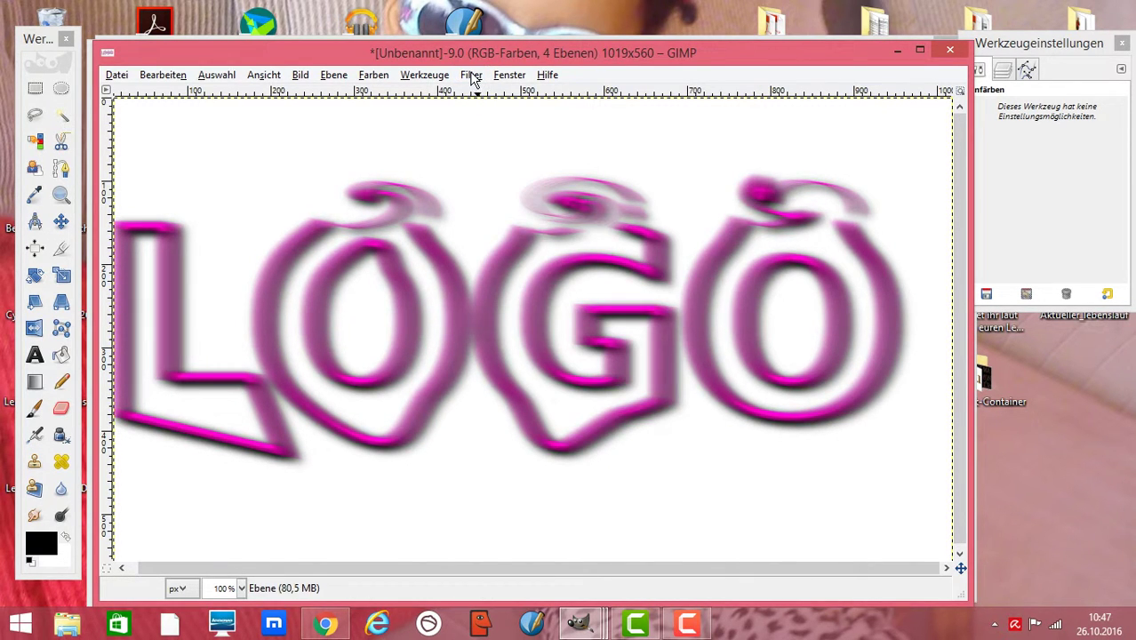
pyautogui.click(471, 75)
pyautogui.click(485, 89)
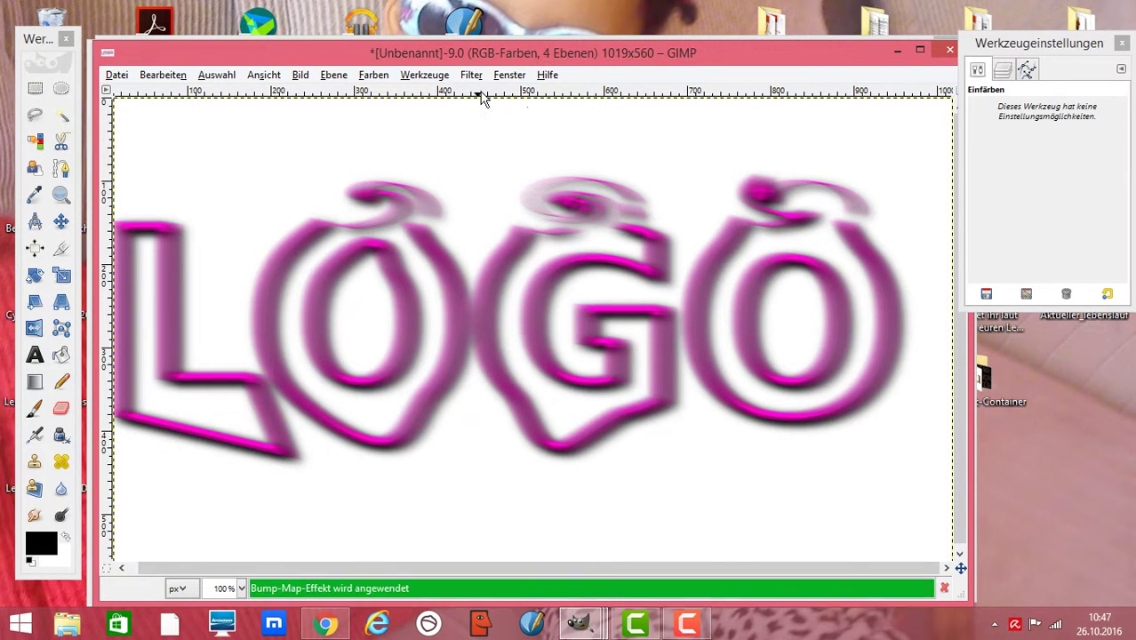
pyautogui.click(471, 76)
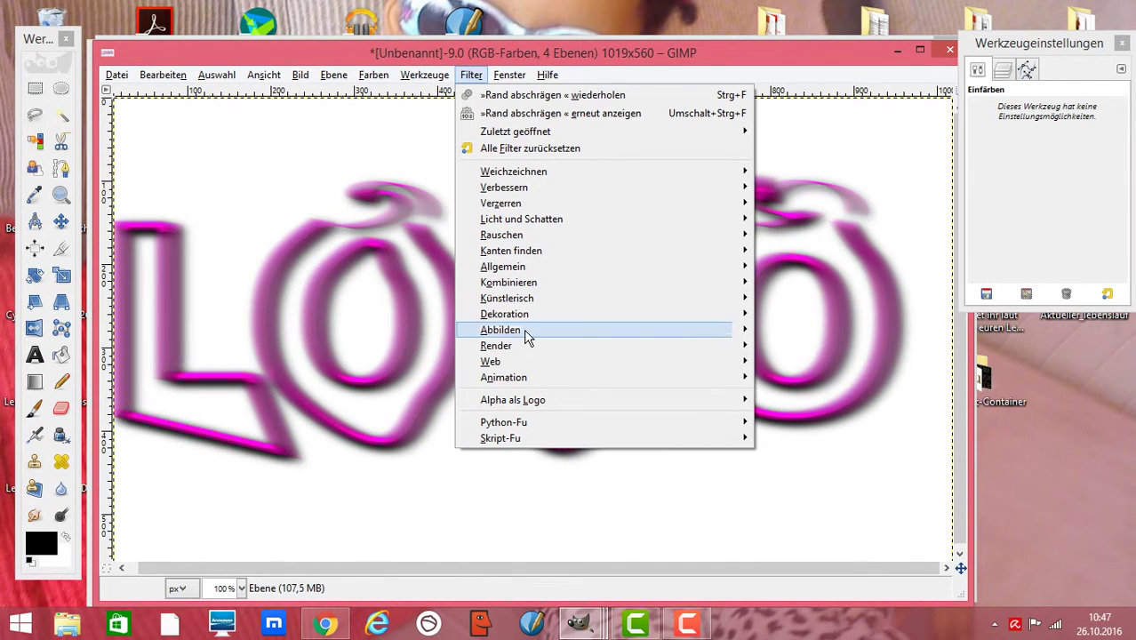
# - Start a Bump Map with depth 65, trying the shadow layers as bump source
pyautogui.moveTo(525, 350)
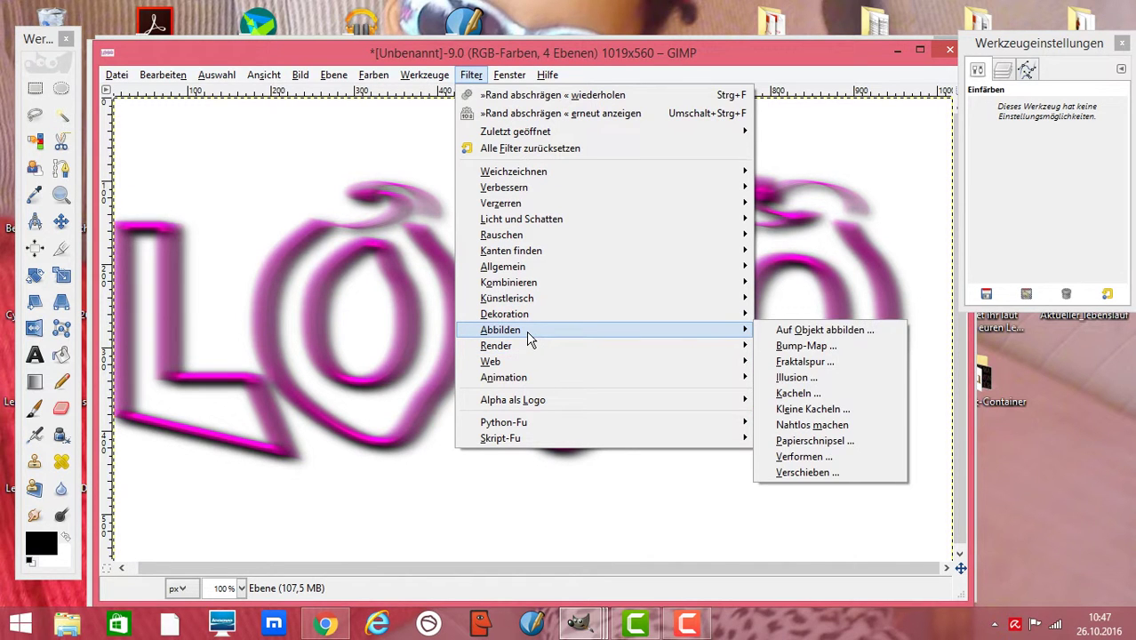
pyautogui.click(821, 344)
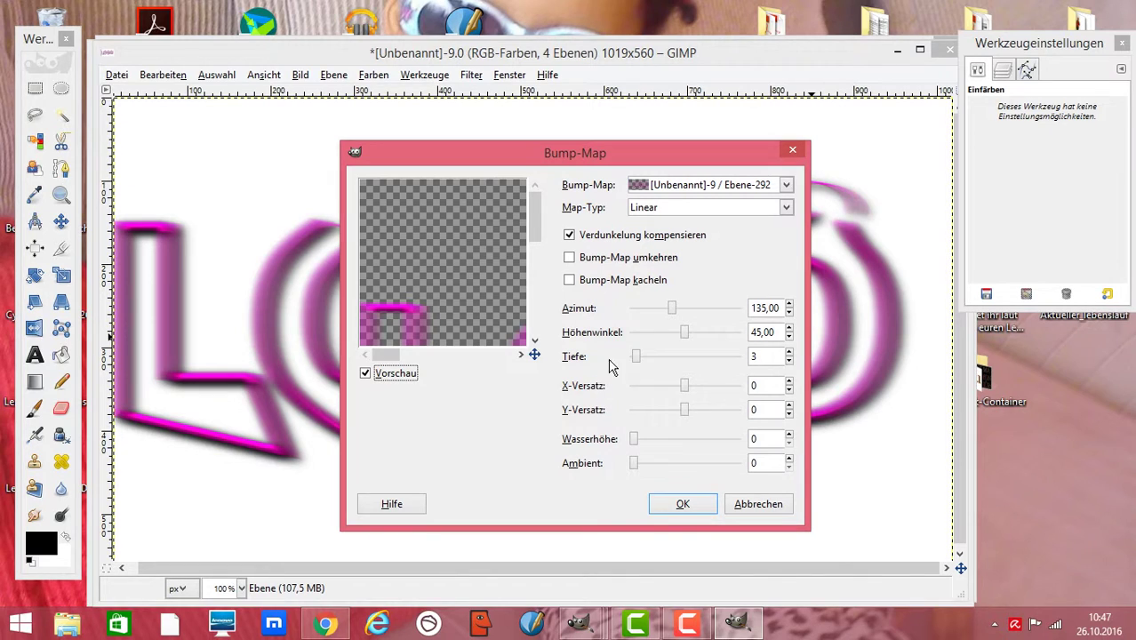
pyautogui.moveTo(637, 356); pyautogui.dragTo(761, 355)
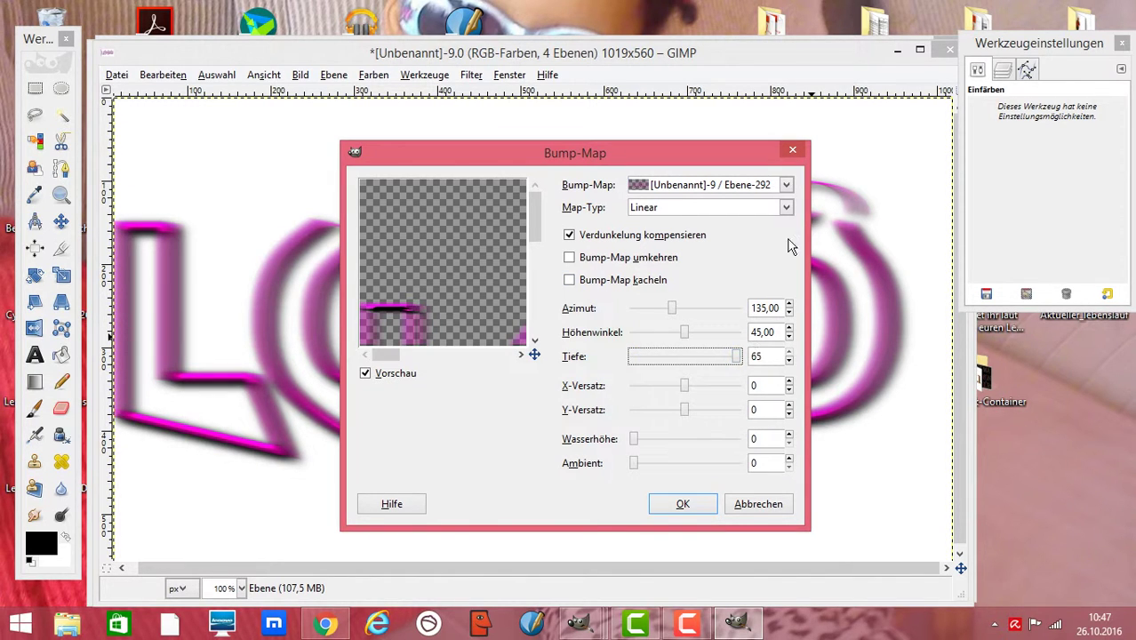
pyautogui.click(787, 185)
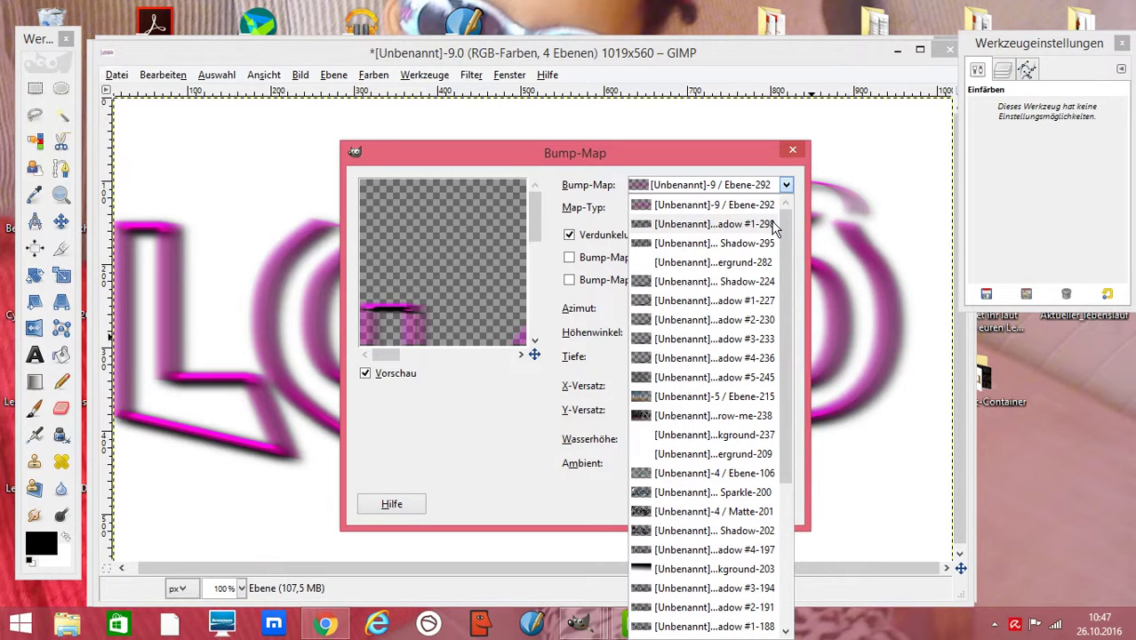
pyautogui.click(771, 207)
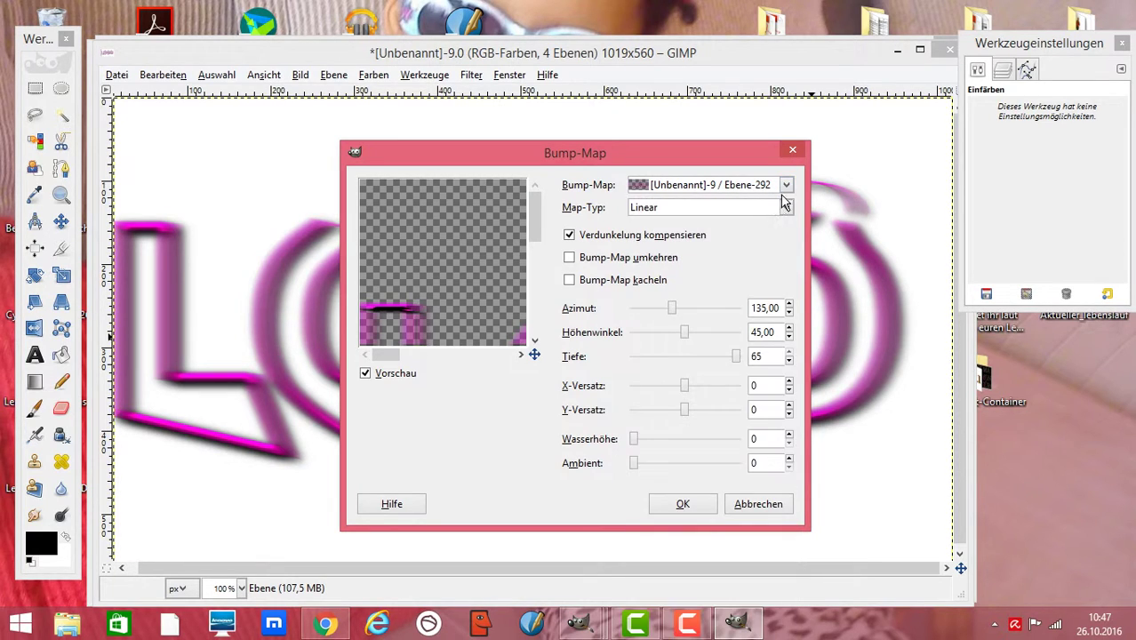
pyautogui.click(786, 185)
pyautogui.click(769, 203)
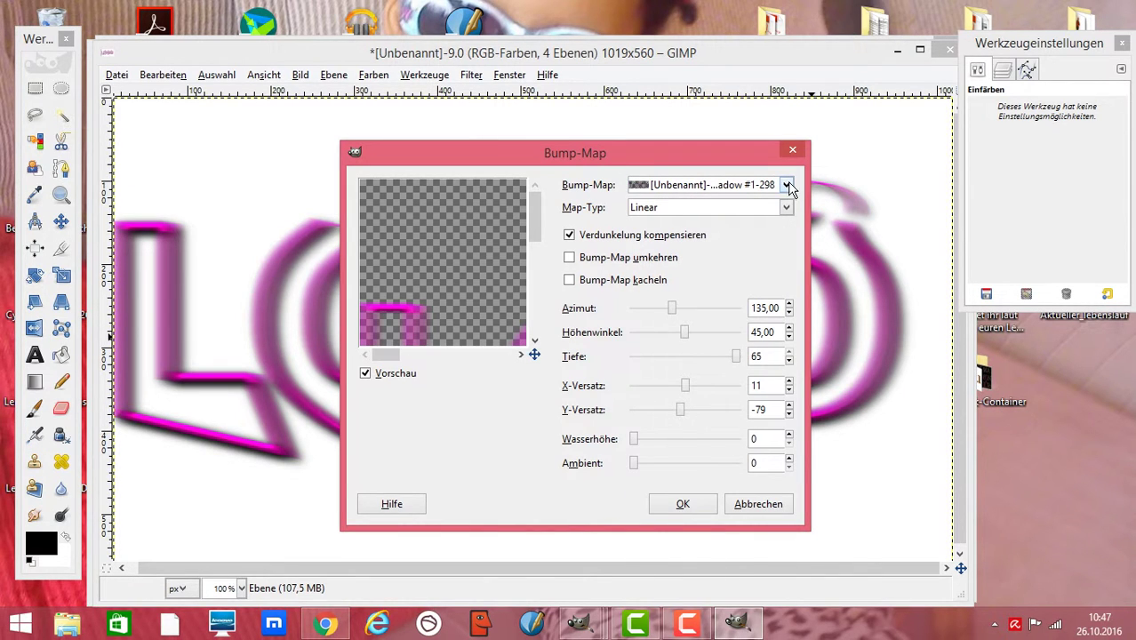
pyautogui.click(788, 185)
pyautogui.click(766, 249)
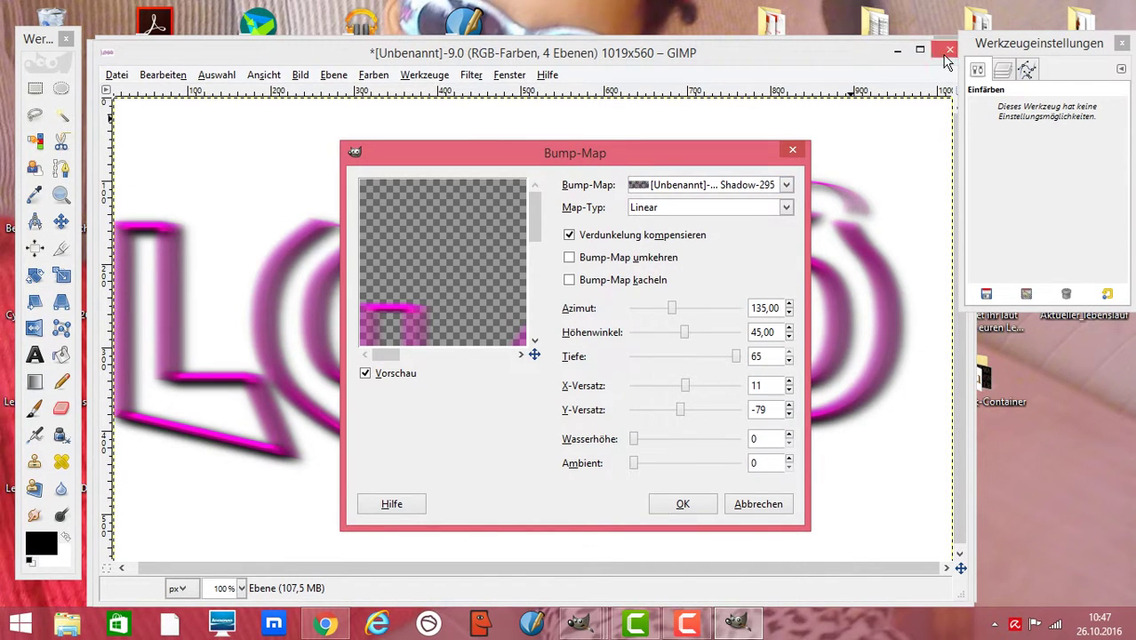
# - Use layer Ebene-292 as the bump map, set azimuth to about 79, and apply
pyautogui.click(1003, 70)
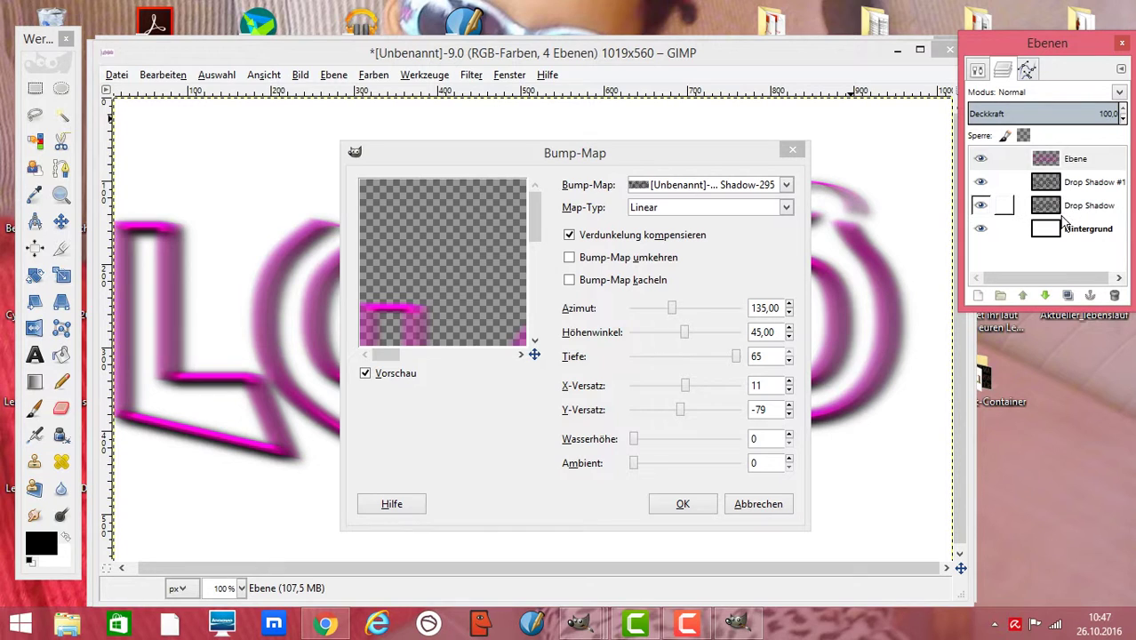
pyautogui.click(1071, 159)
pyautogui.click(786, 185)
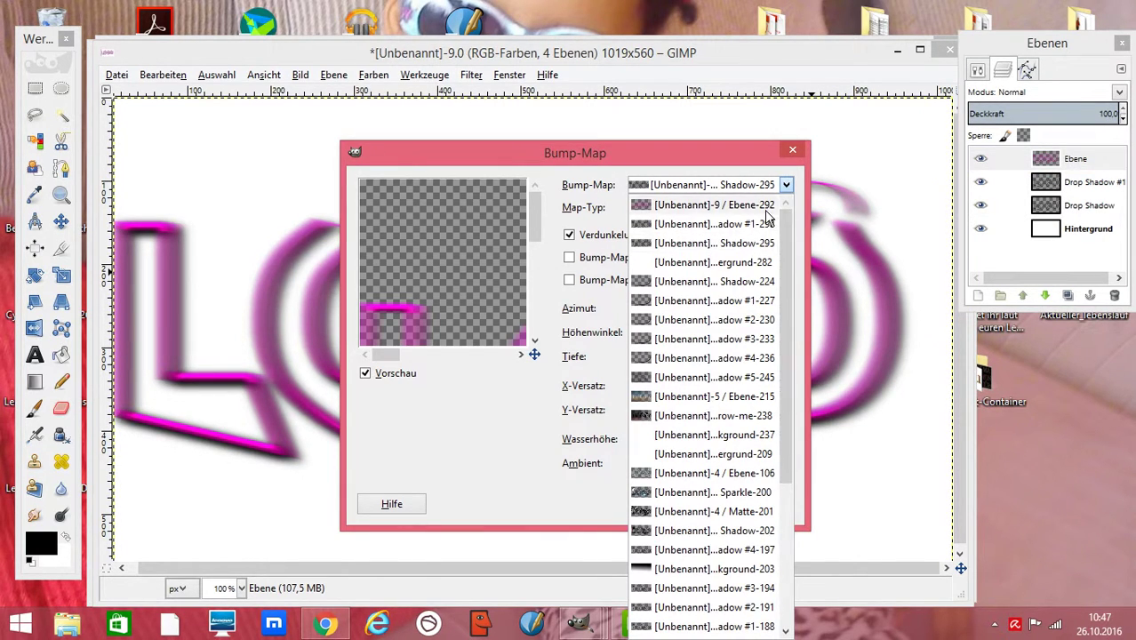
pyautogui.click(765, 205)
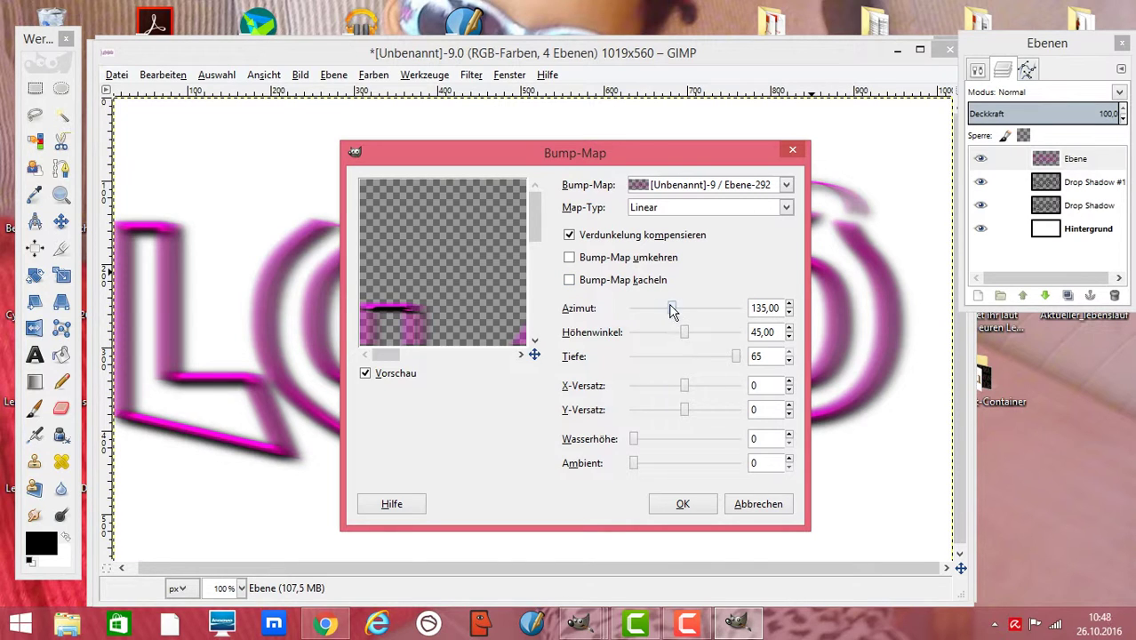
pyautogui.moveTo(672, 308)
pyautogui.mouseDown()
pyautogui.moveTo(699, 307)
pyautogui.moveTo(652, 308)
pyautogui.mouseUp()
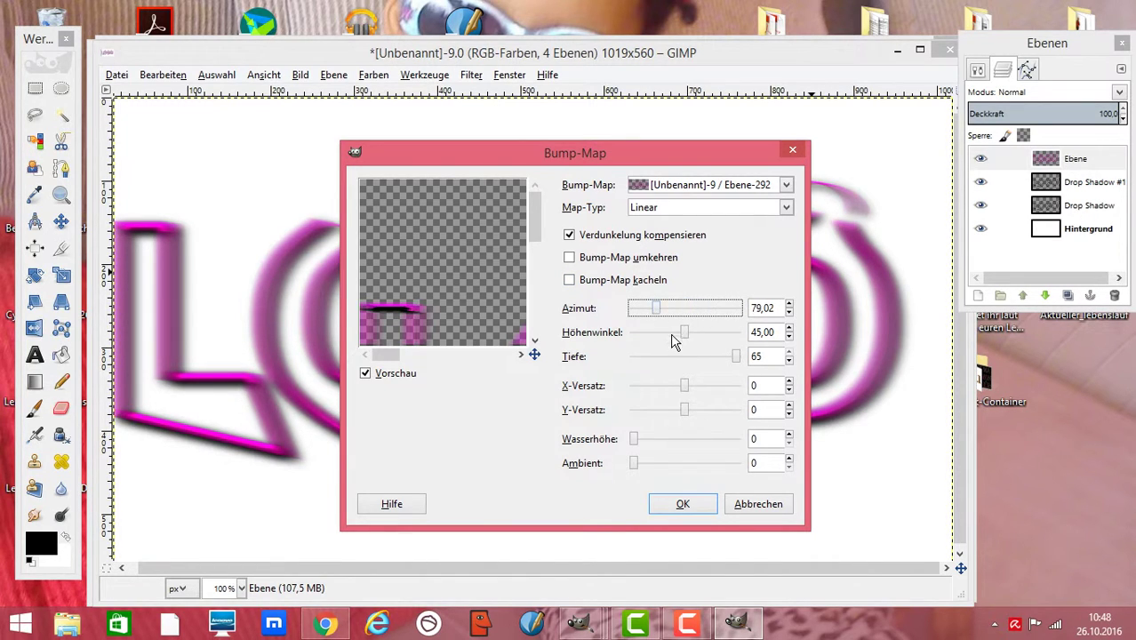
pyautogui.click(687, 505)
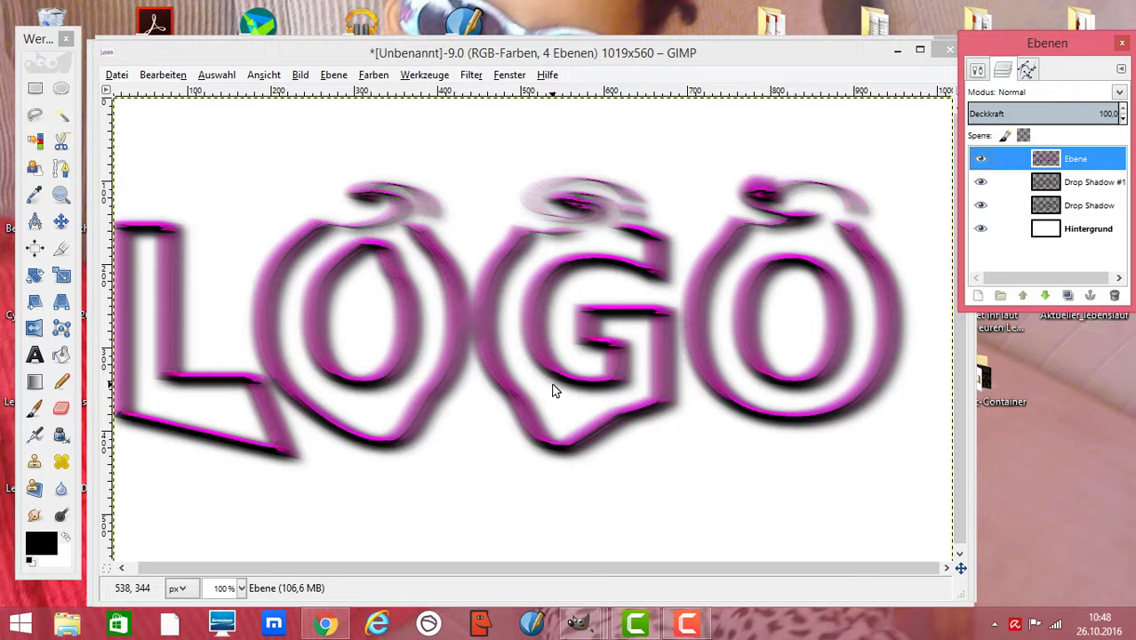
# - Bring up the Stoffmalerei (Clothify) settings, showing blur 9 × 9, azimuth 135, elevation 45, depth 3
pyautogui.click(471, 76)
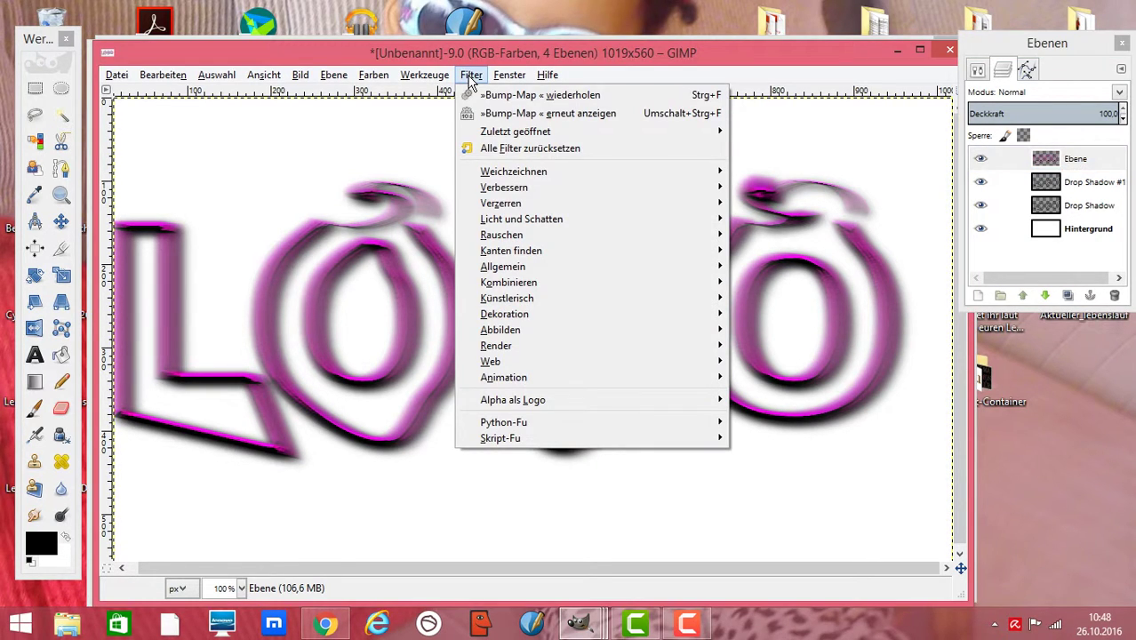
pyautogui.moveTo(525, 302)
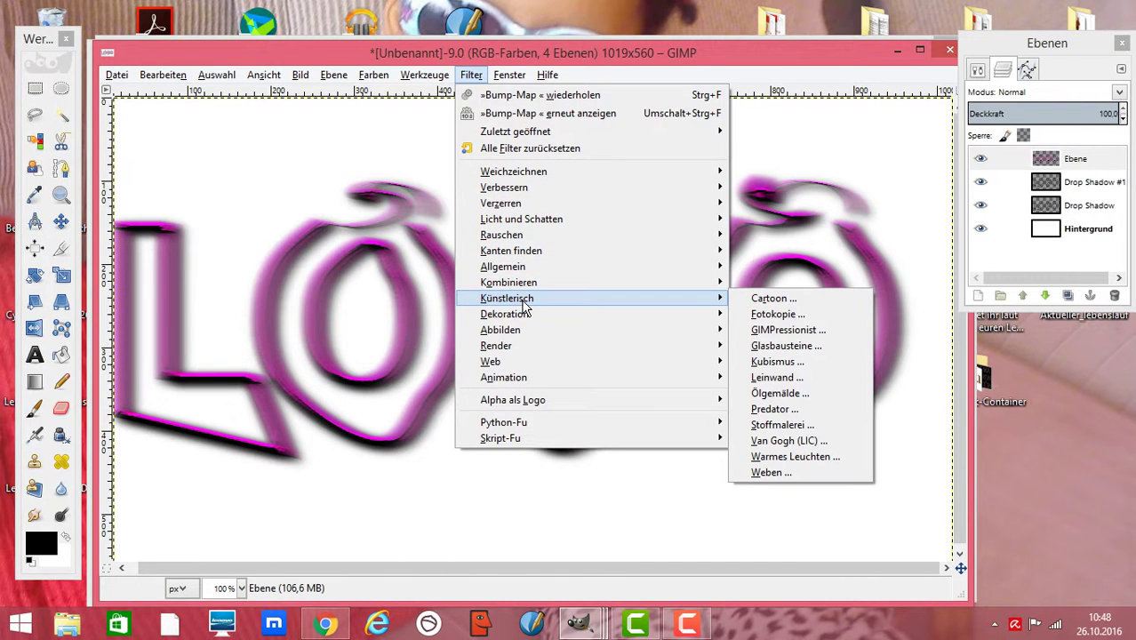
pyautogui.click(800, 425)
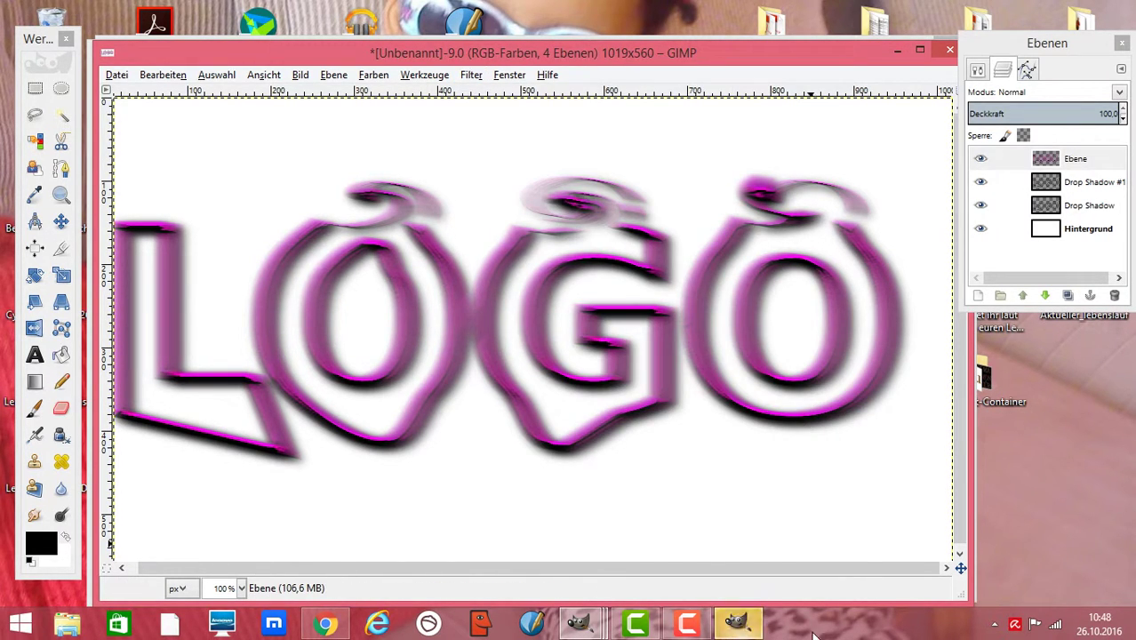
pyautogui.click(754, 627)
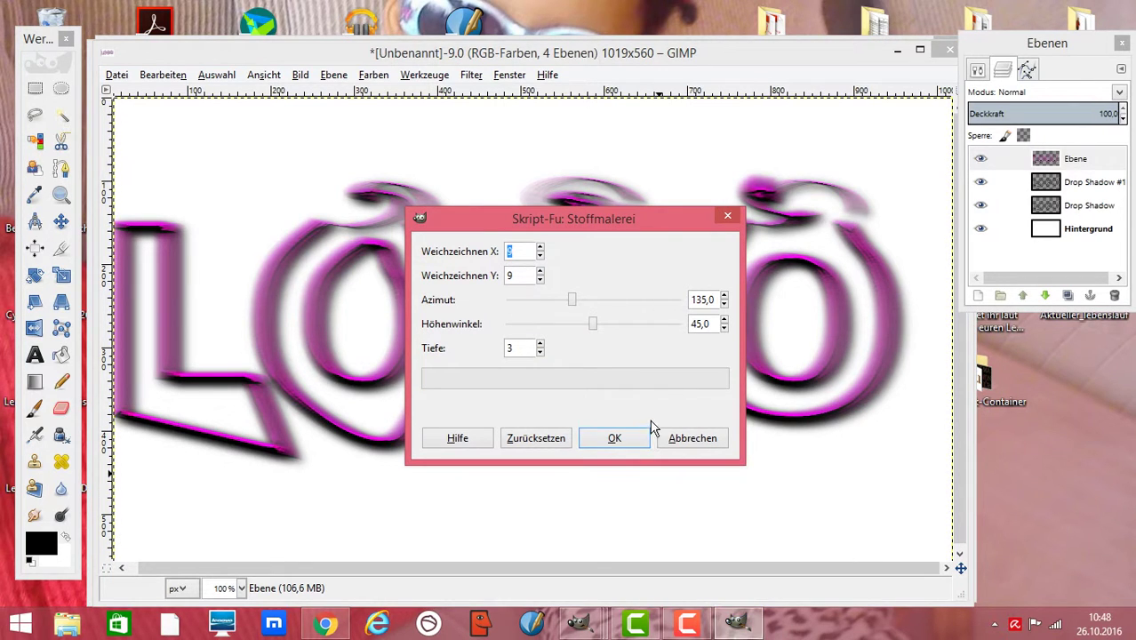
# - Run Stoffmalerei on the LOGO with depth 7 and elevation 90, keeping blur 9 × 9
pyautogui.click(539, 345)
pyautogui.moveTo(593, 324); pyautogui.dragTo(686, 330)
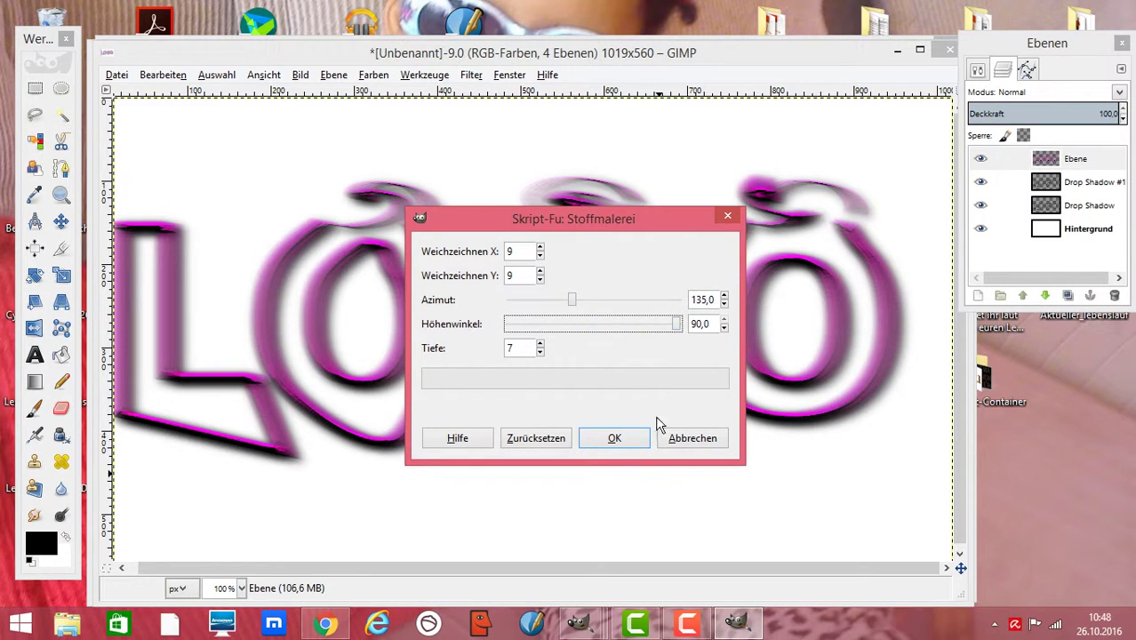
pyautogui.click(623, 438)
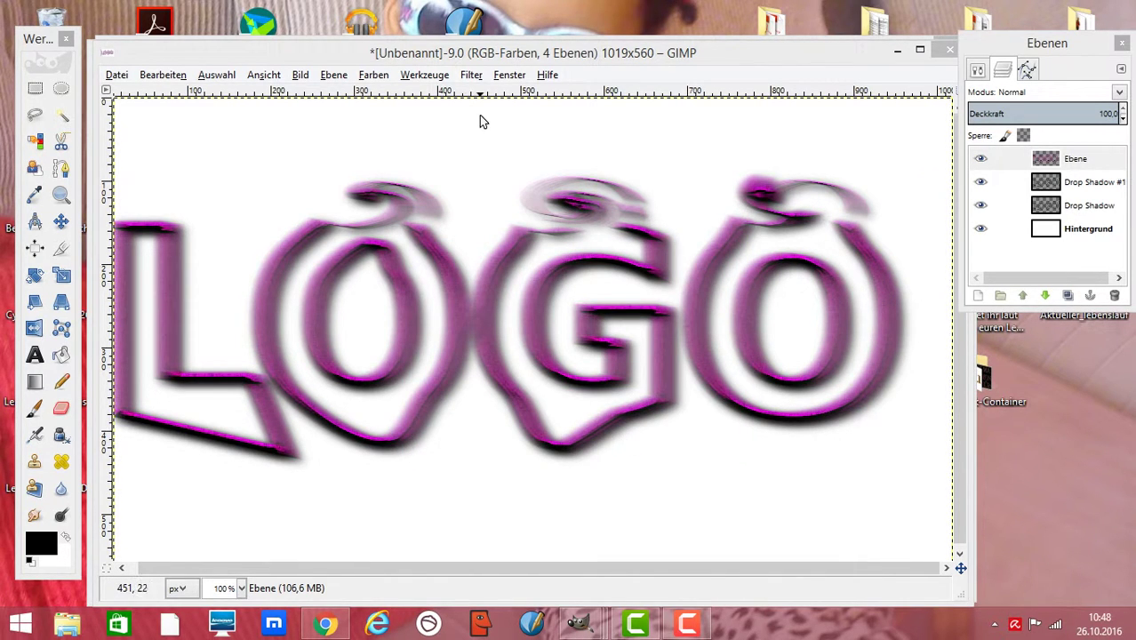
# - Preview the Prewitt-Kompass, Farbverlauf and Differentiell algorithms in the Edge Detect filter
pyautogui.click(471, 76)
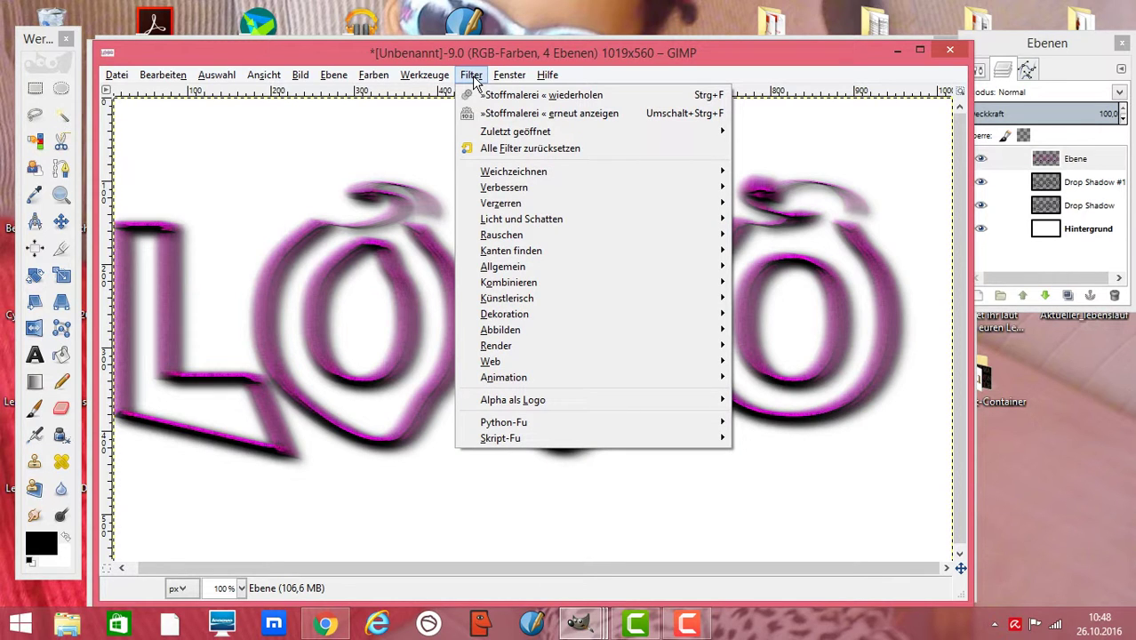
pyautogui.moveTo(513, 178)
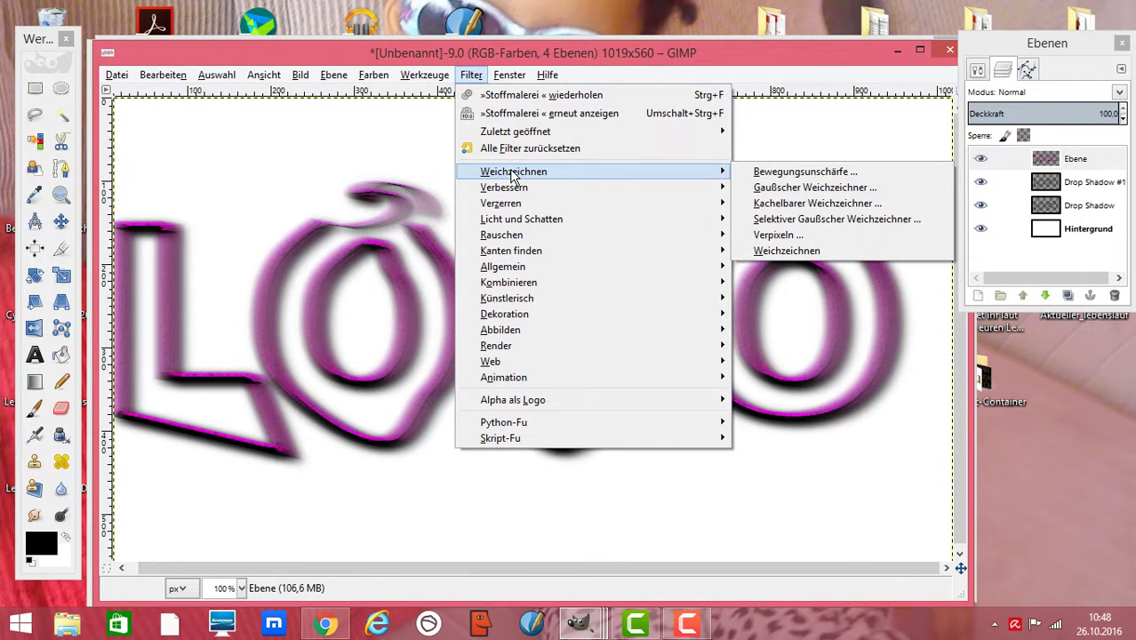
pyautogui.moveTo(533, 254)
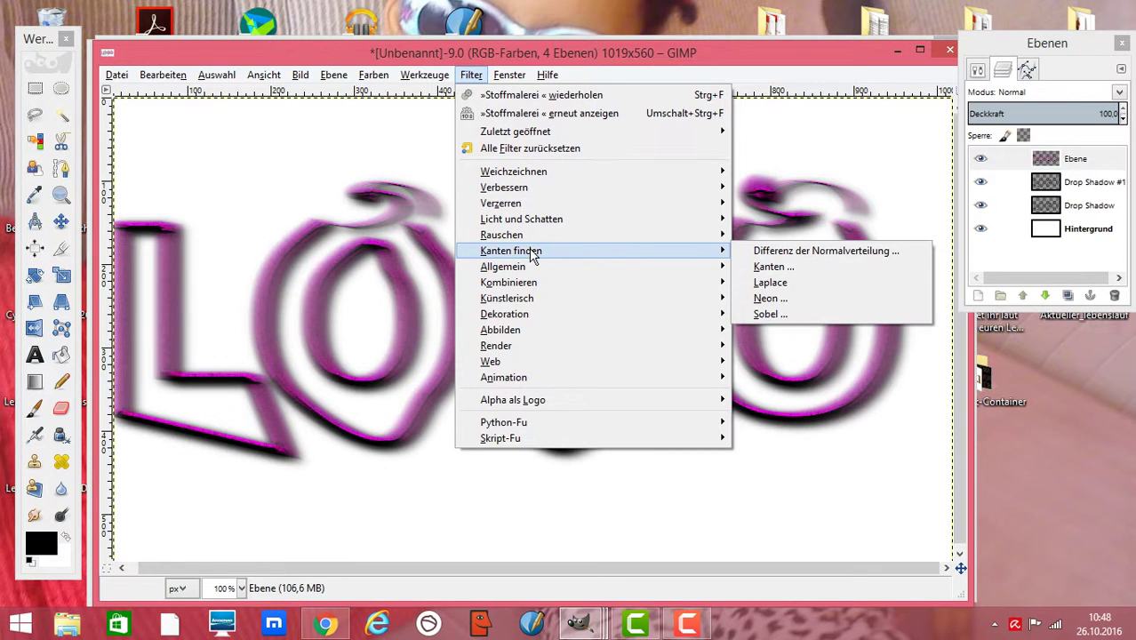
pyautogui.click(782, 267)
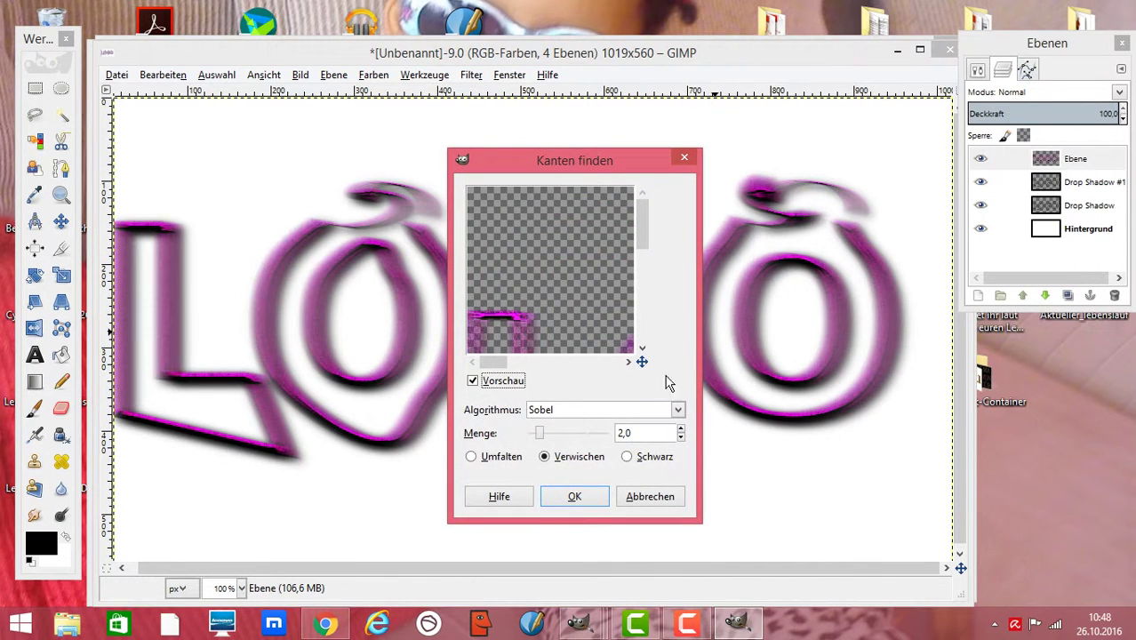
pyautogui.click(671, 411)
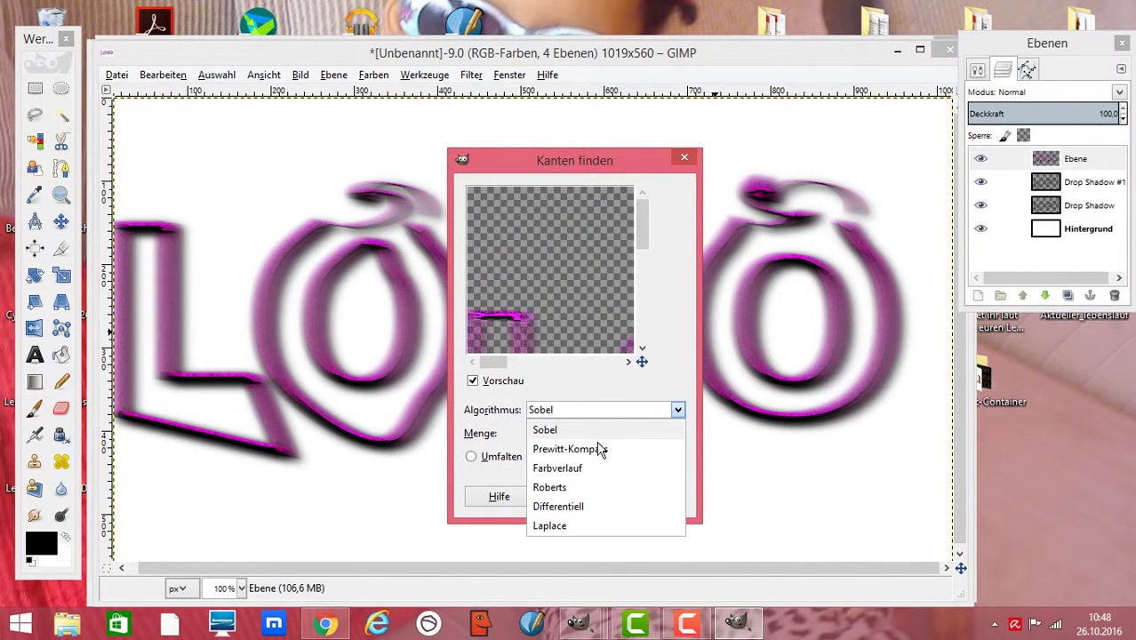
pyautogui.click(587, 449)
pyautogui.click(677, 410)
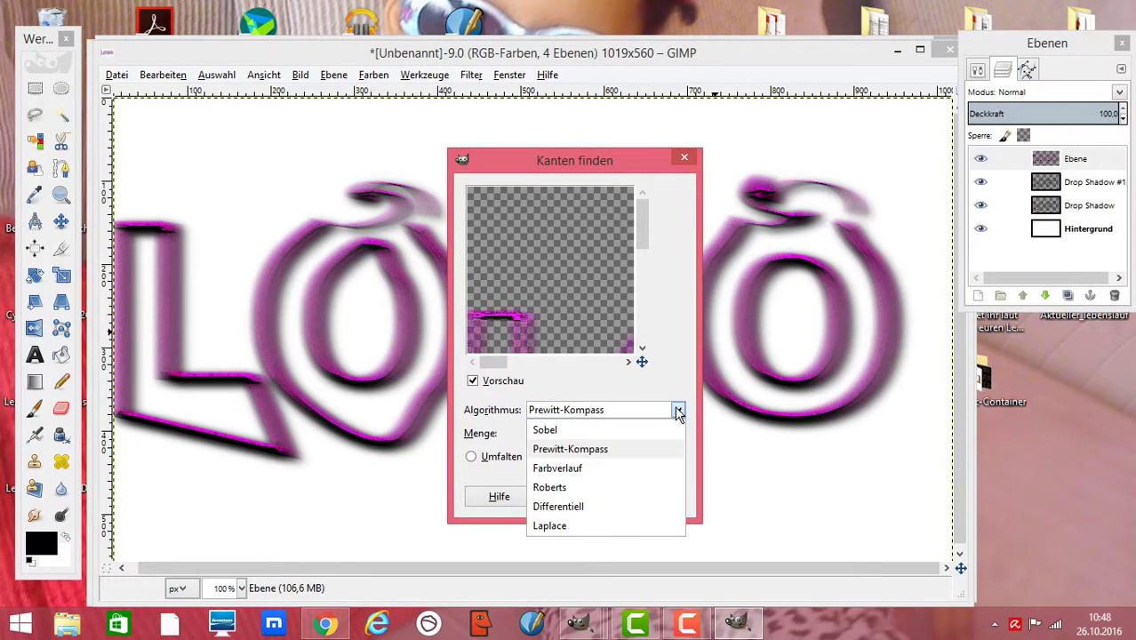
pyautogui.click(582, 469)
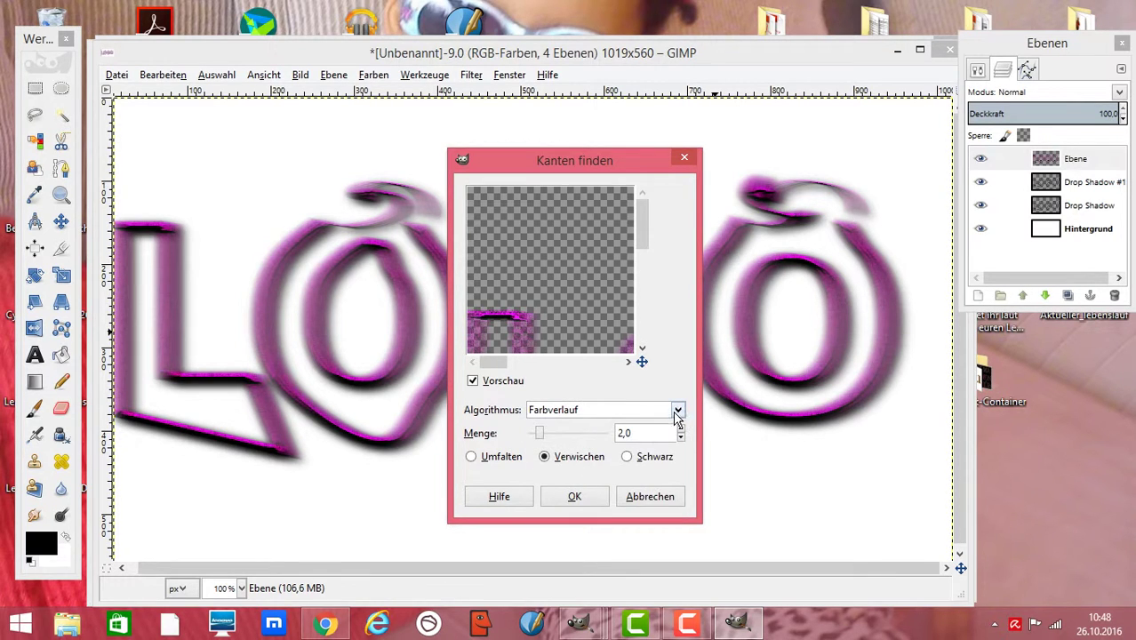
pyautogui.click(677, 409)
pyautogui.click(584, 507)
# - Apply Laplace edge detection with amount 2.0 to the LOGO
pyautogui.click(677, 409)
pyautogui.click(576, 525)
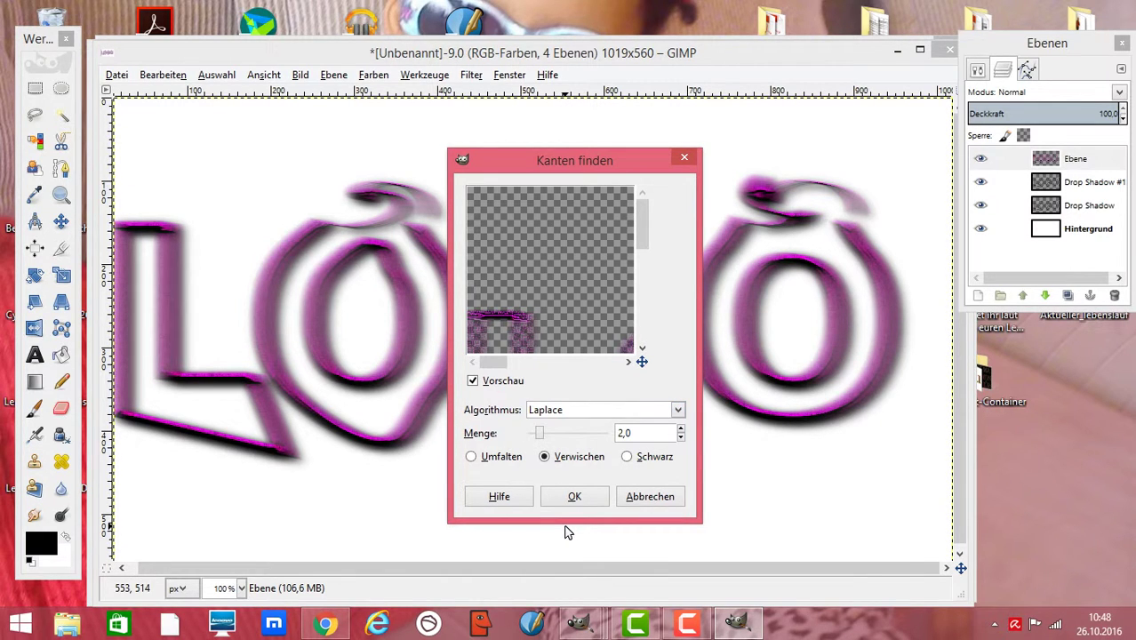
pyautogui.moveTo(642, 238); pyautogui.dragTo(642, 260)
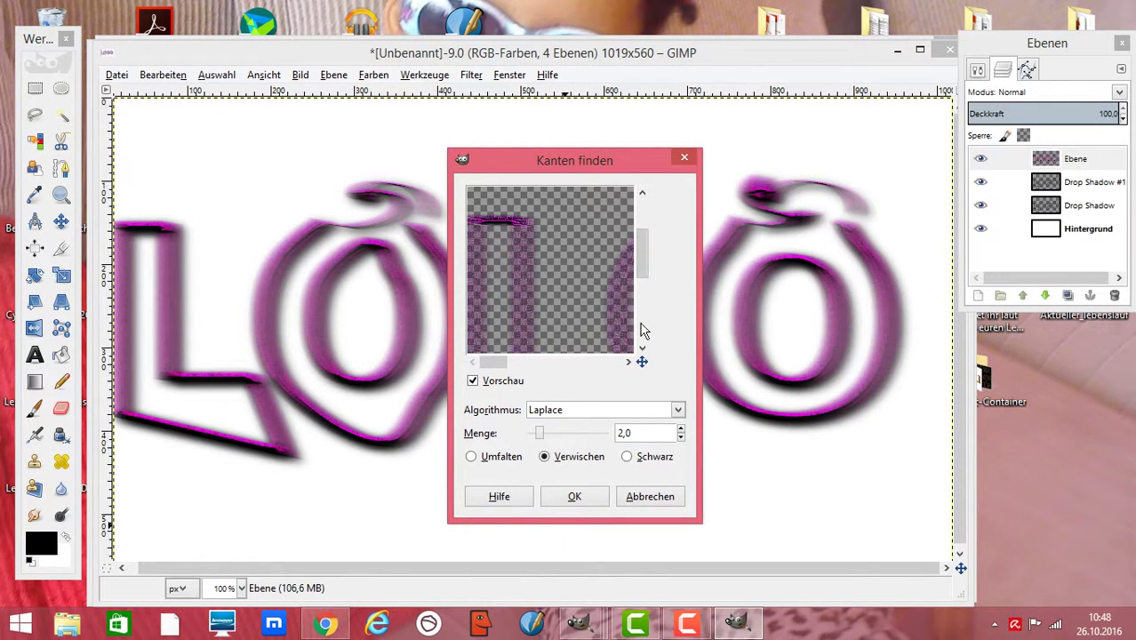
pyautogui.click(579, 503)
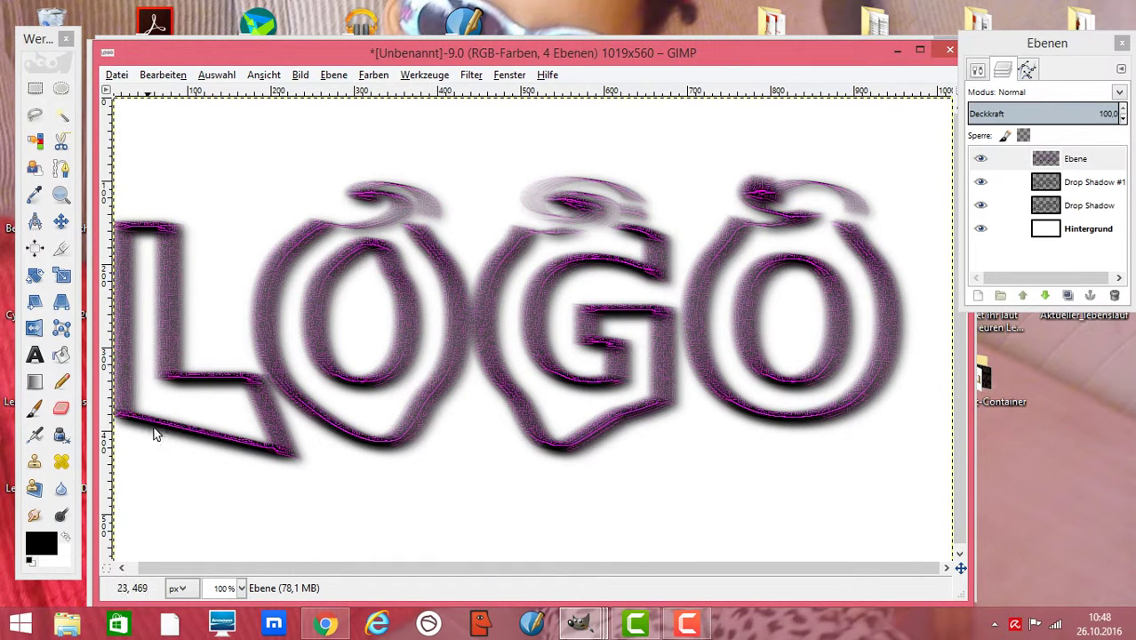
# - Select the gradient tool and set the foreground colour to a bright red
pyautogui.click(34, 382)
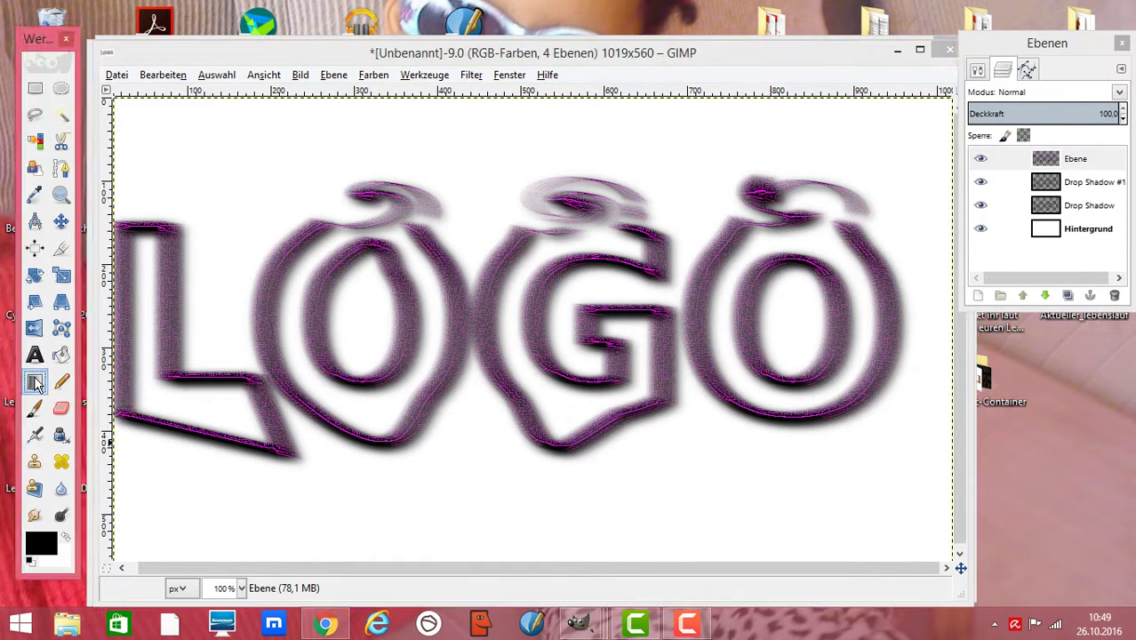
pyautogui.click(35, 382)
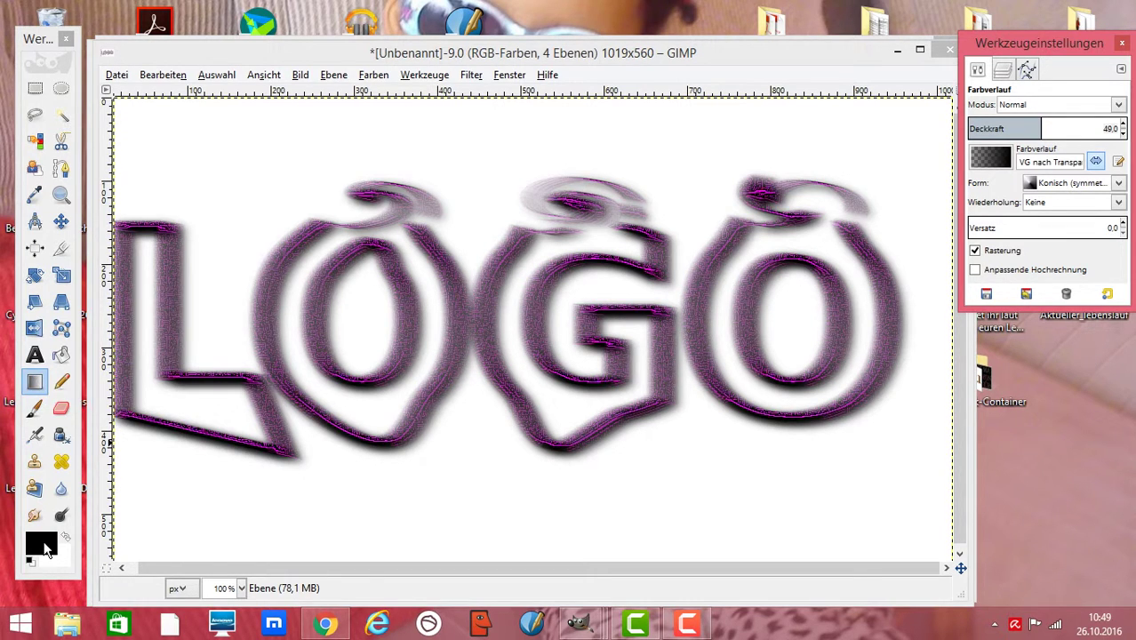
pyautogui.click(41, 542)
pyautogui.click(173, 397)
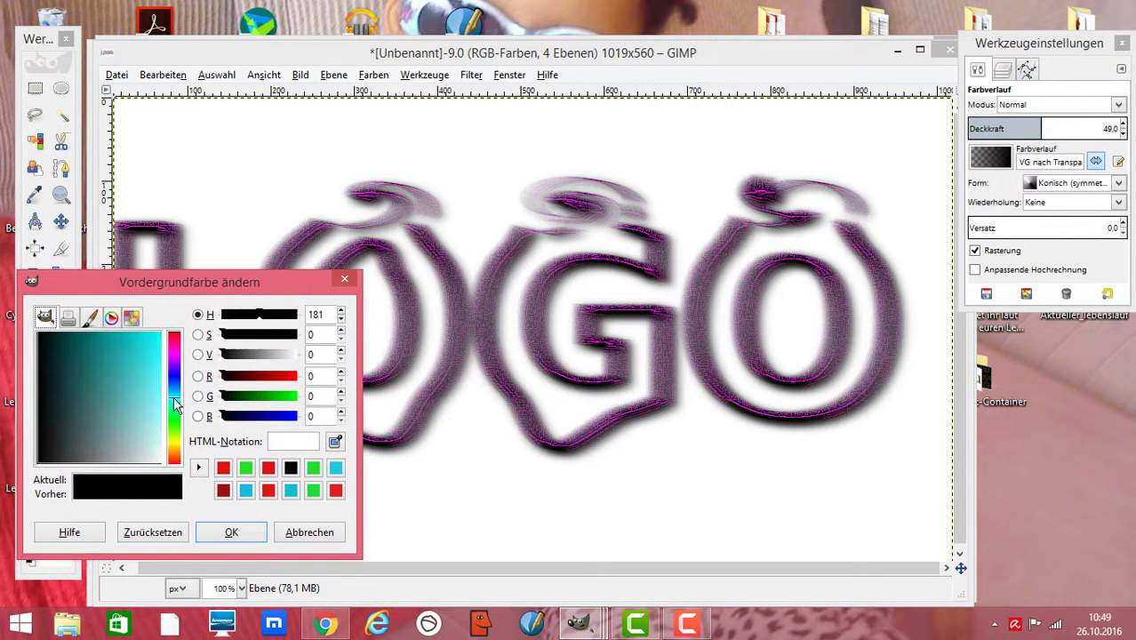
pyautogui.click(174, 338)
pyautogui.click(153, 341)
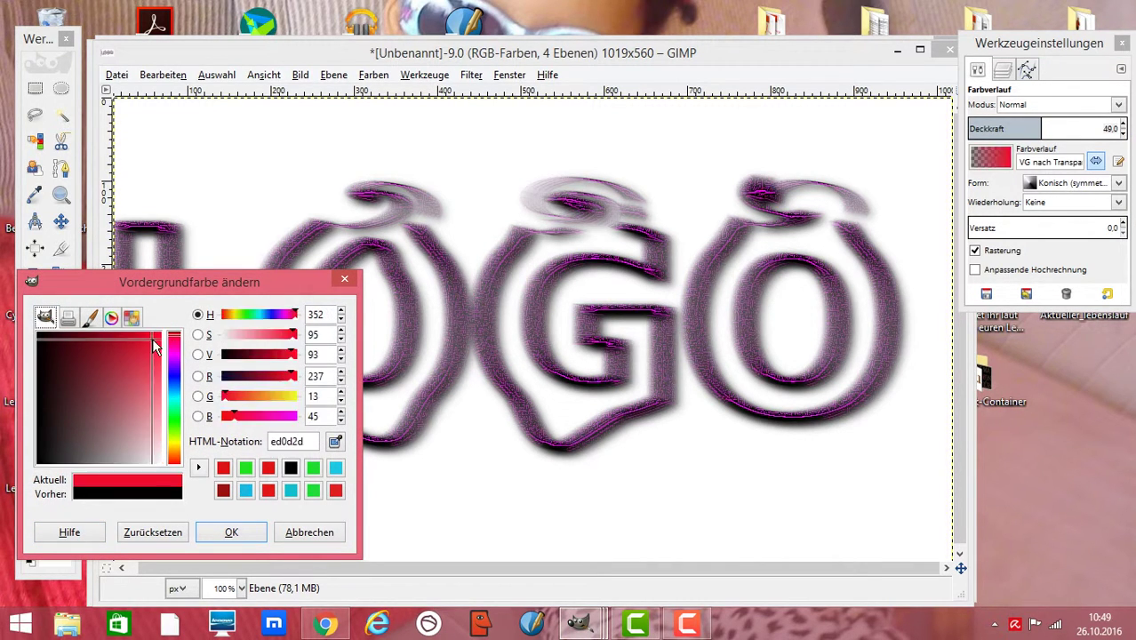
pyautogui.click(222, 530)
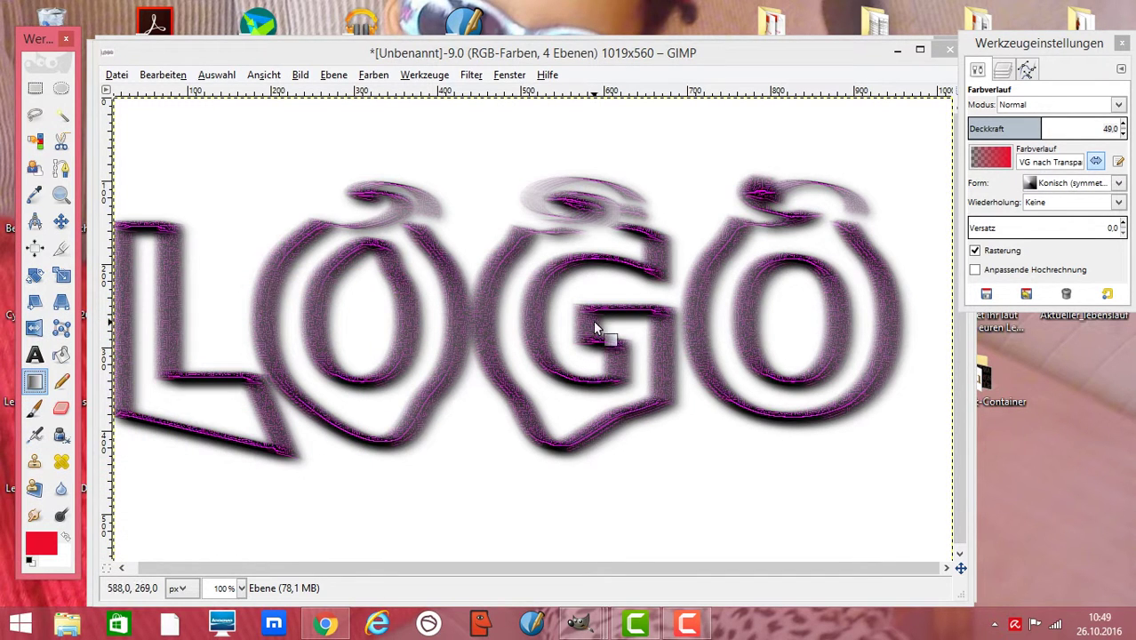
# - Draw a linear gradient from top to bottom of the canvas, redoing it once after an undo
pyautogui.click(1114, 183)
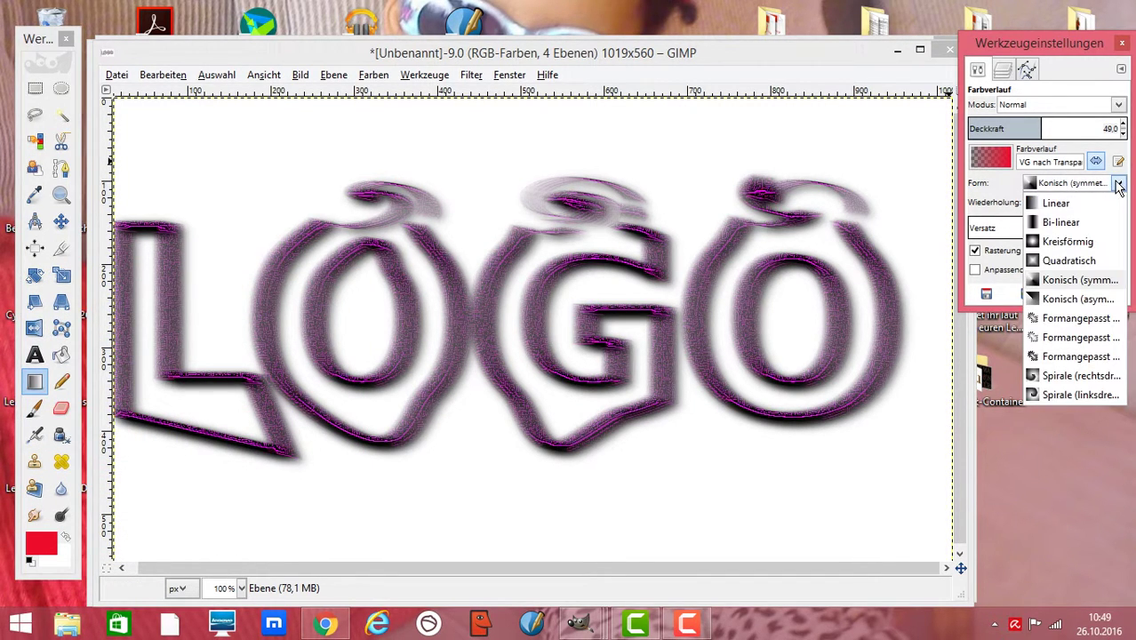
pyautogui.click(1076, 205)
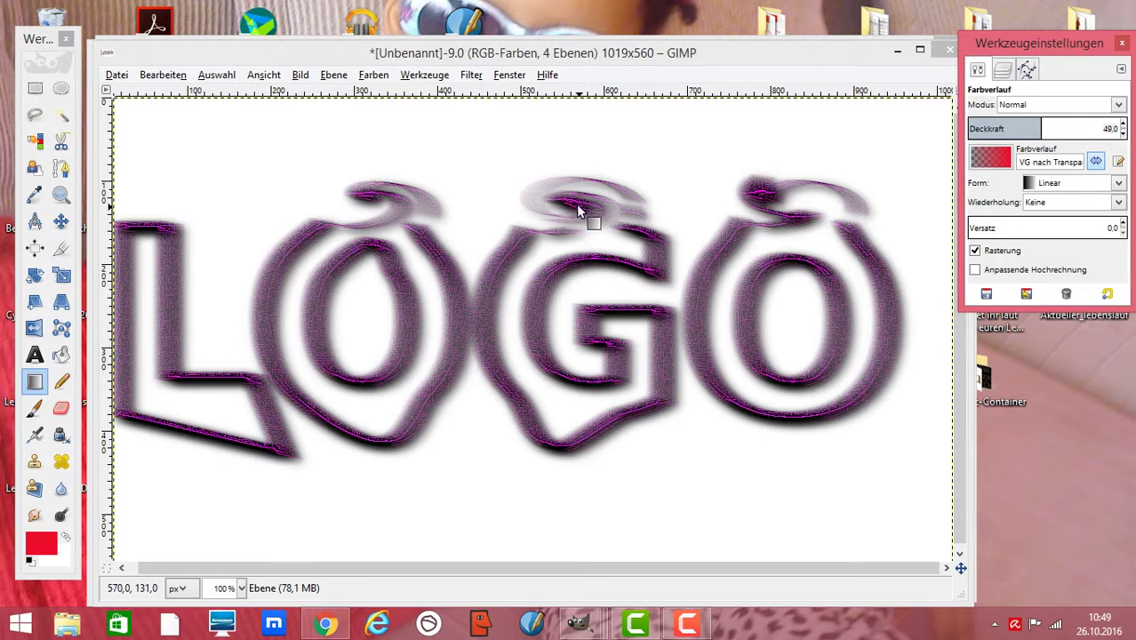
pyautogui.moveTo(576, 204); pyautogui.dragTo(579, 435)
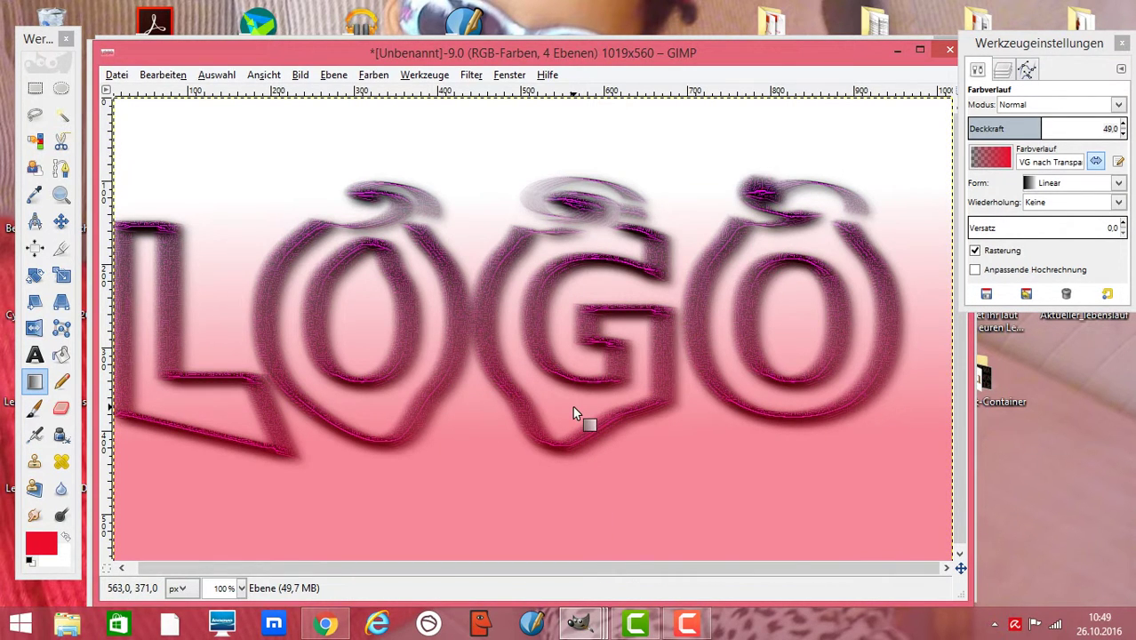
pyautogui.click(167, 76)
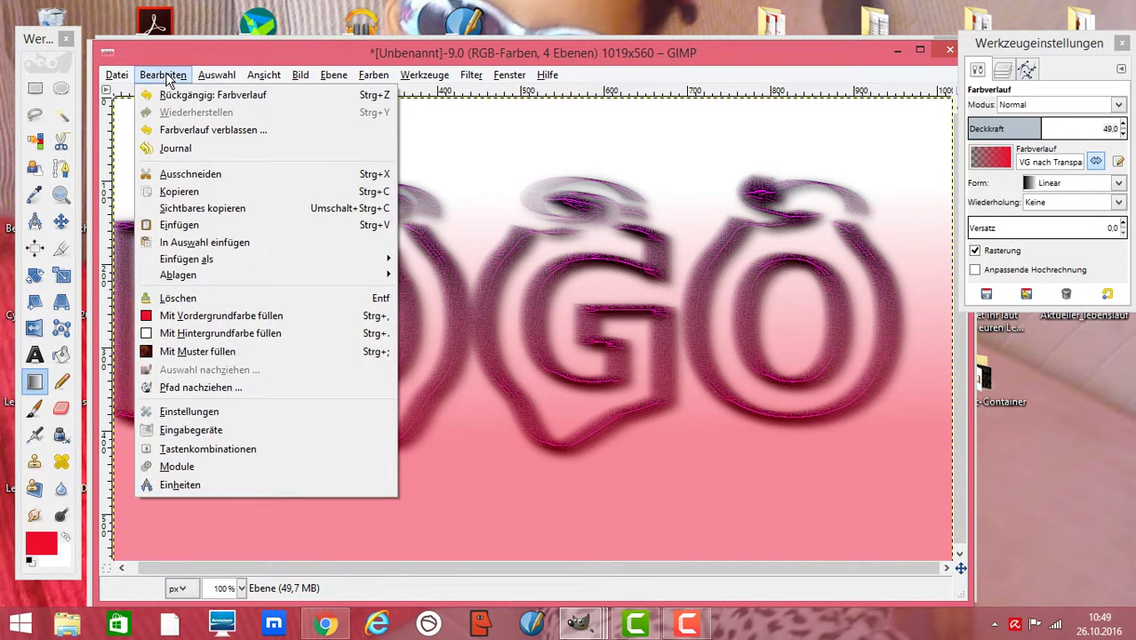
pyautogui.click(175, 94)
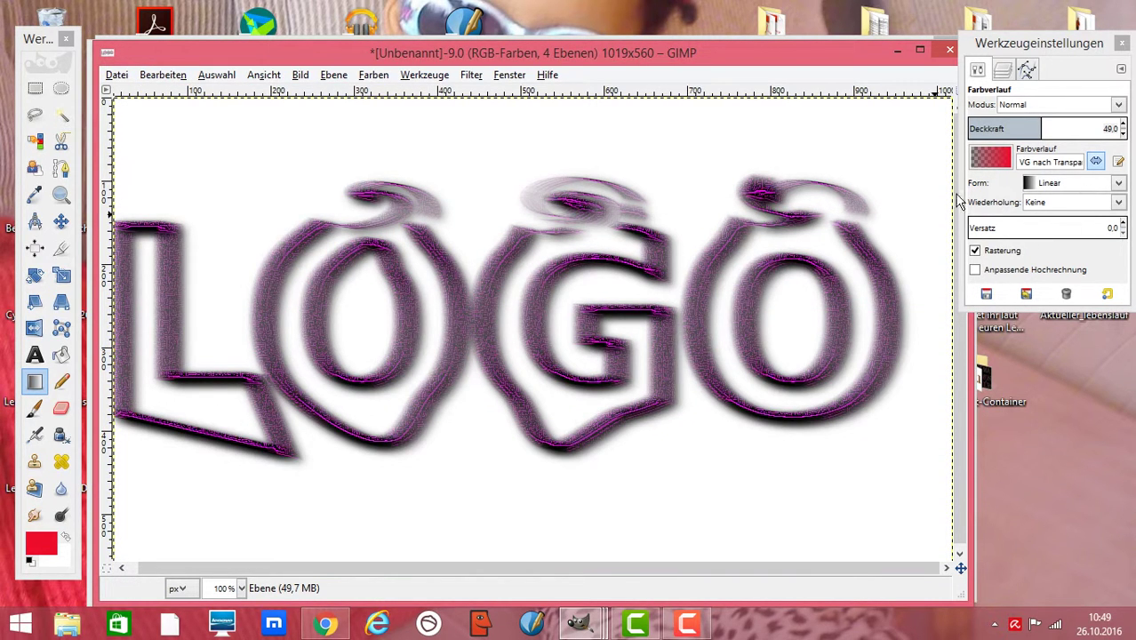
pyautogui.moveTo(514, 111); pyautogui.dragTo(501, 552)
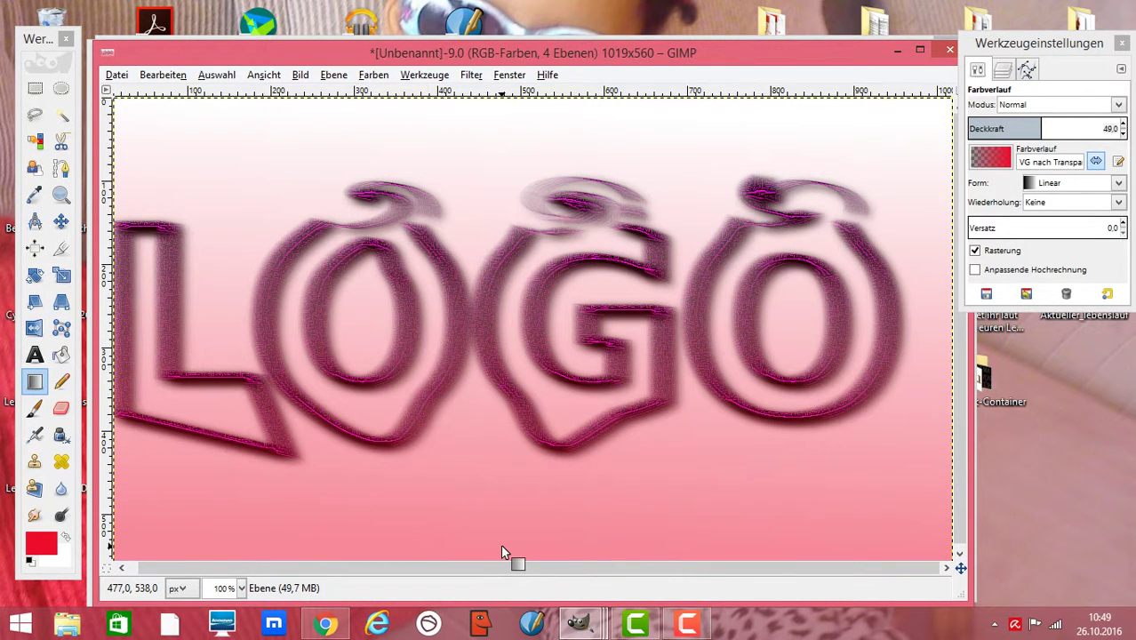
# - Replace the pink gradient with an Abstract 3 gradient down the canvas, then undo it
pyautogui.click(1003, 158)
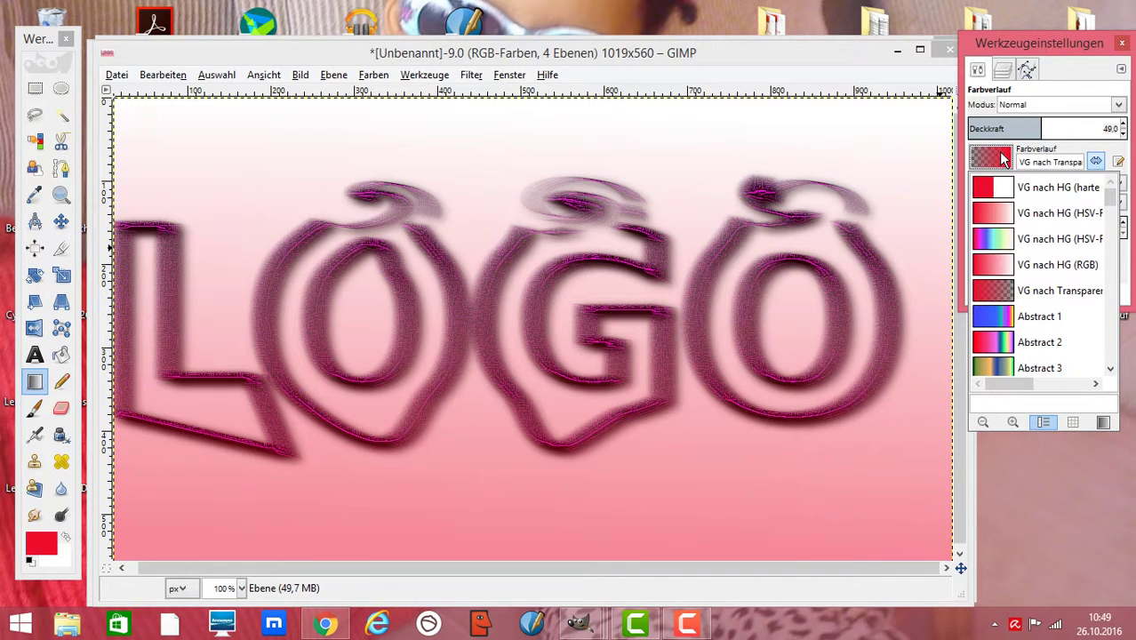
pyautogui.click(1003, 363)
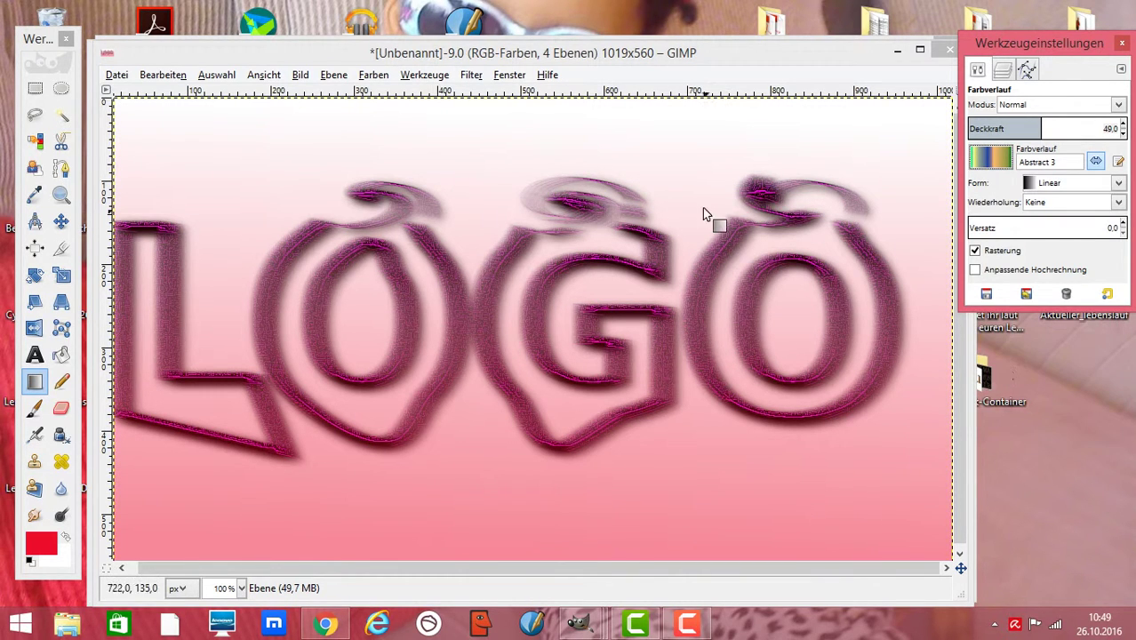
pyautogui.click(163, 75)
pyautogui.click(173, 91)
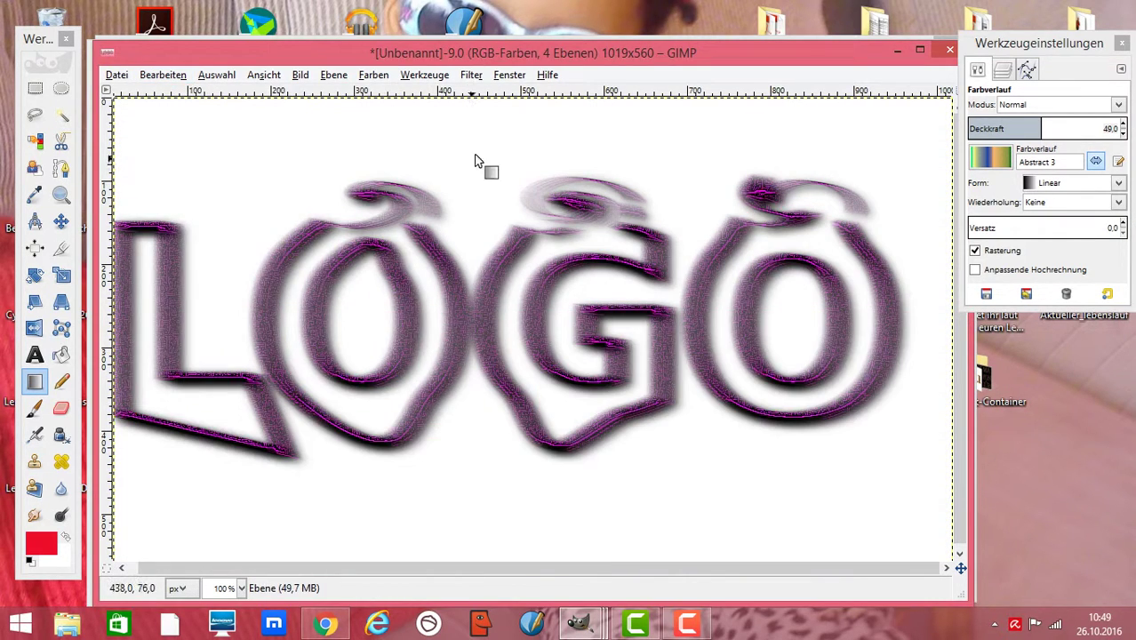
pyautogui.moveTo(503, 112); pyautogui.dragTo(538, 530)
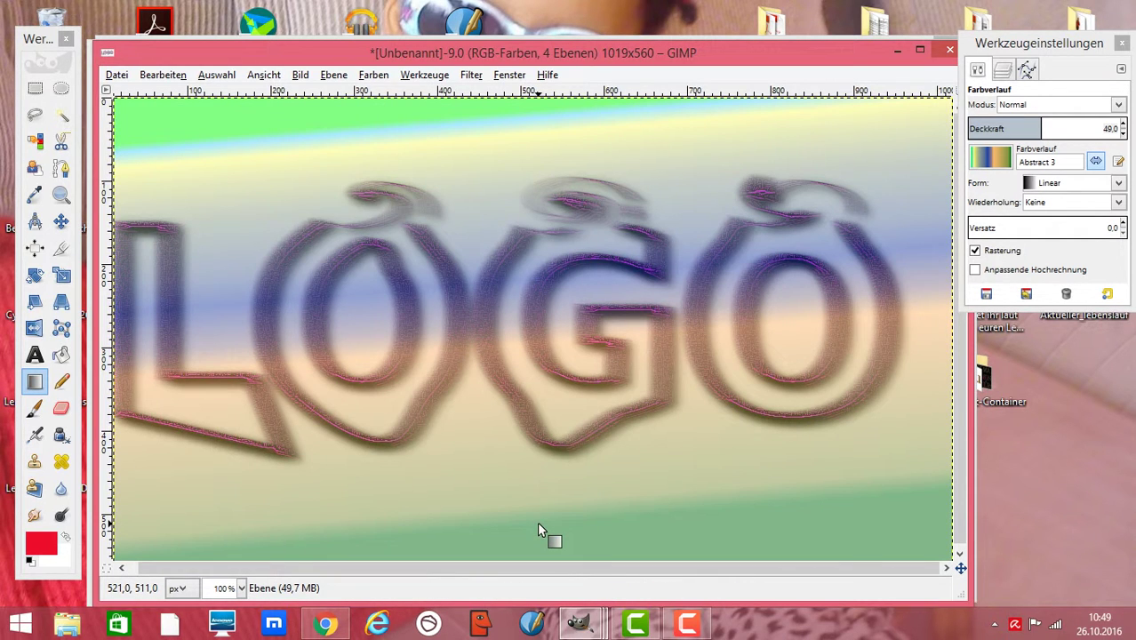
pyautogui.click(163, 75)
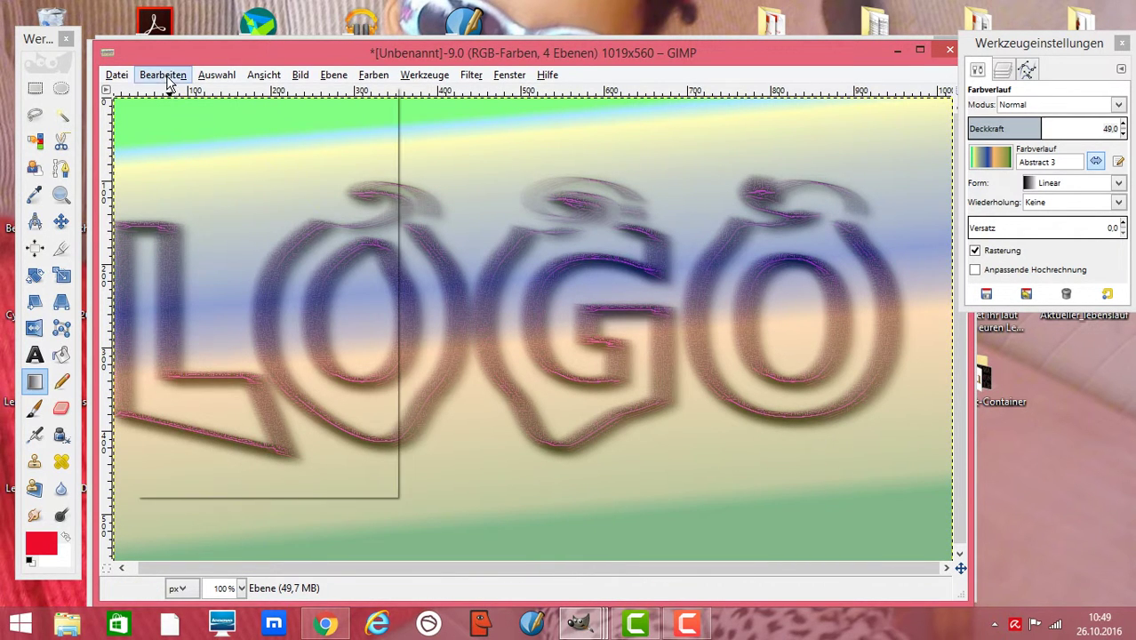
pyautogui.click(173, 92)
# - Try the Burning Transparent gradient vertically and as a band across the LOGO, undoing both
pyautogui.click(994, 157)
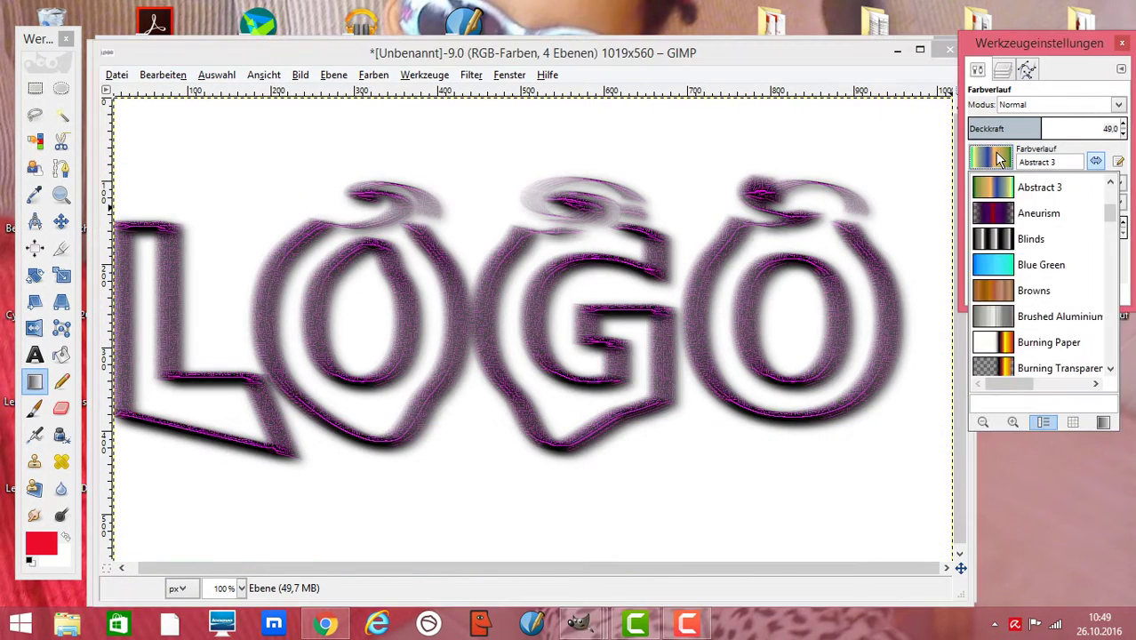
pyautogui.scroll(-5, 1112, 231)
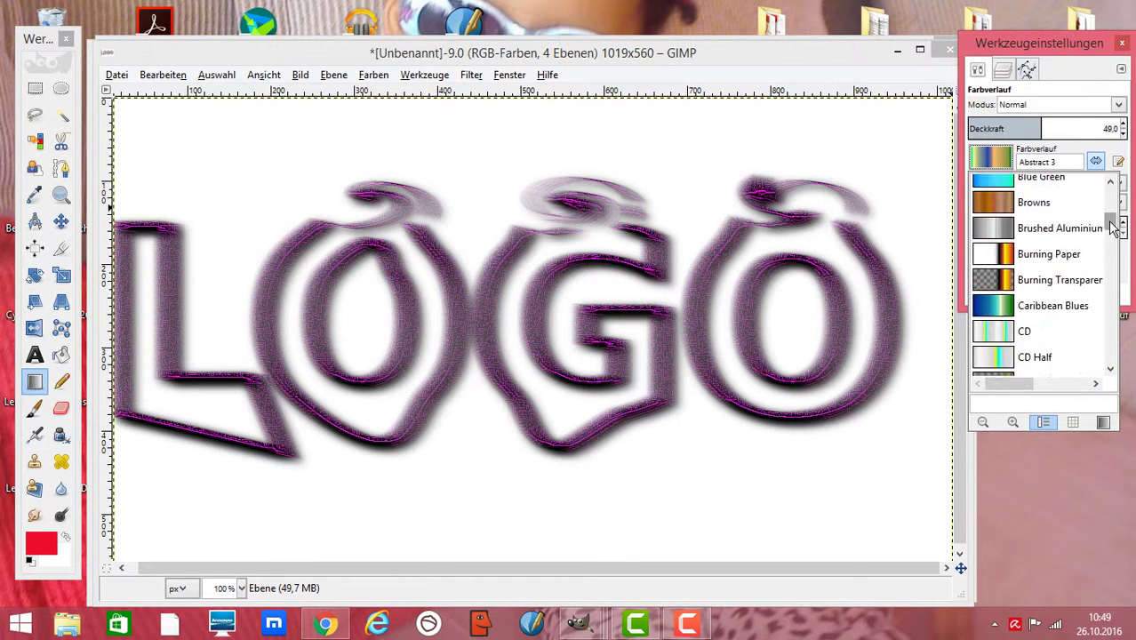
pyautogui.scroll(2, 1111, 233)
pyautogui.scroll(2, 1113, 227)
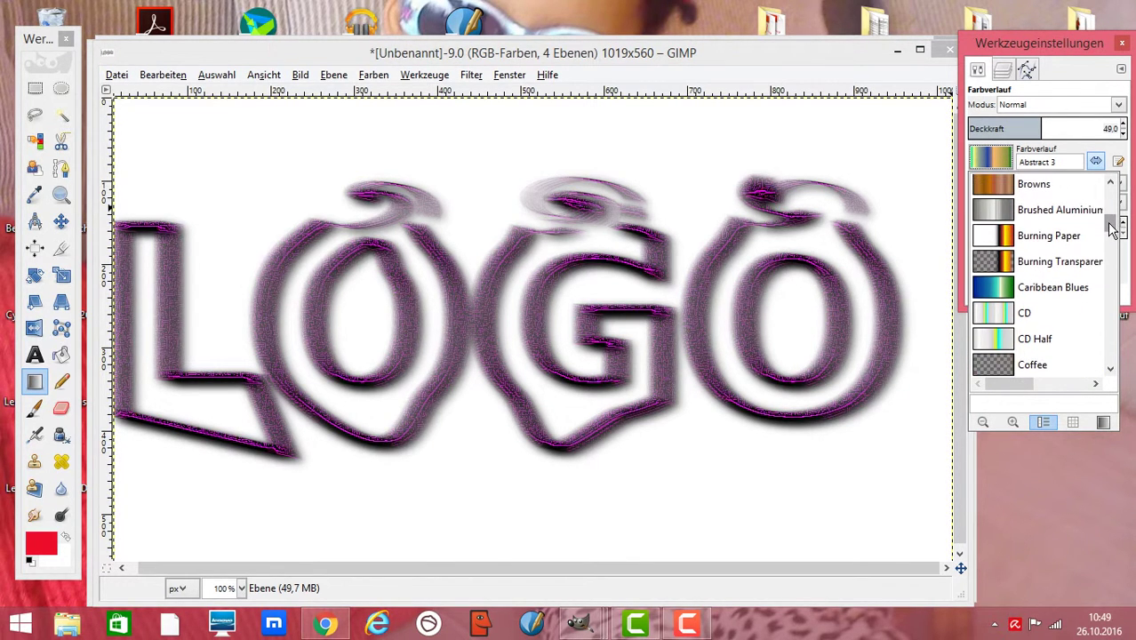
pyautogui.click(1006, 265)
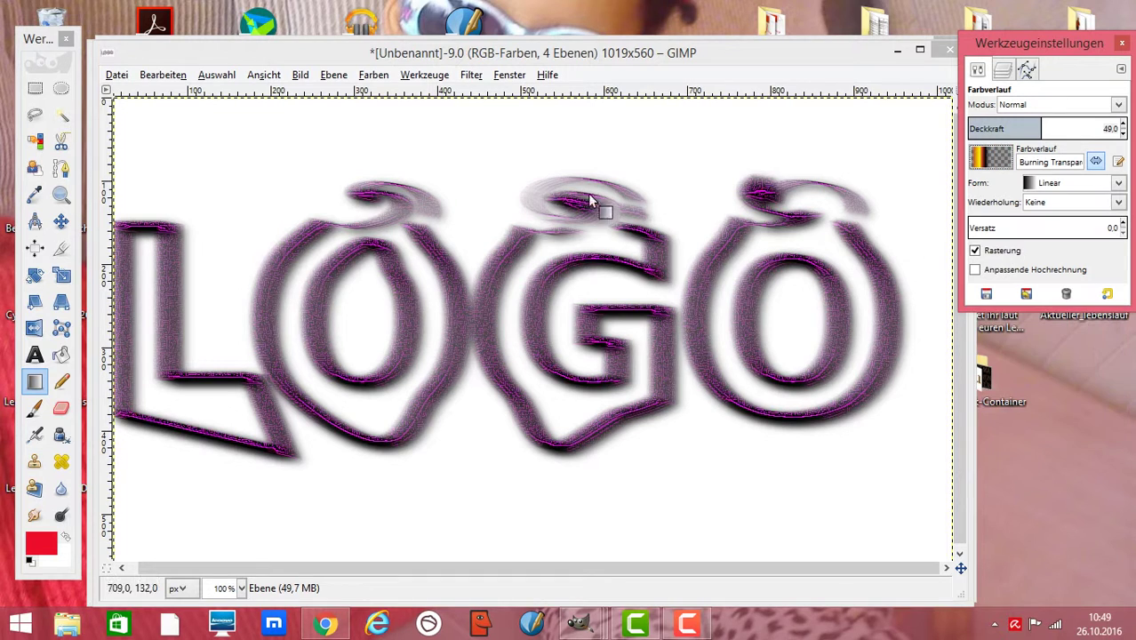
pyautogui.moveTo(533, 100)
pyautogui.mouseDown()
pyautogui.moveTo(554, 431)
pyautogui.moveTo(546, 582)
pyautogui.mouseUp()
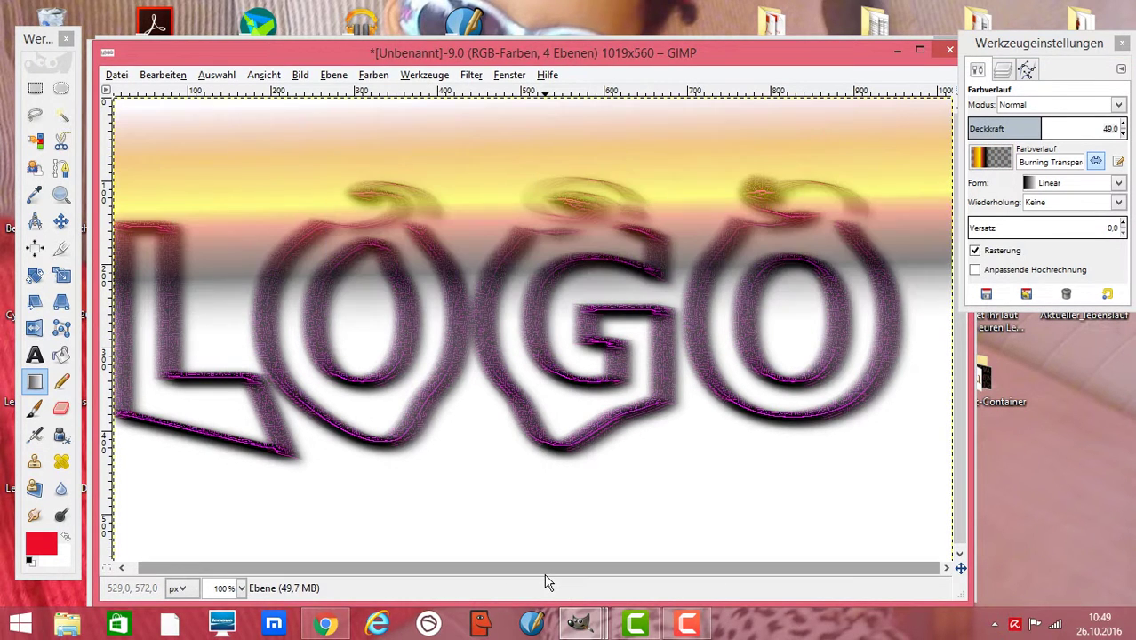
pyautogui.click(163, 75)
pyautogui.click(191, 92)
pyautogui.moveTo(247, 284); pyautogui.dragTo(706, 312)
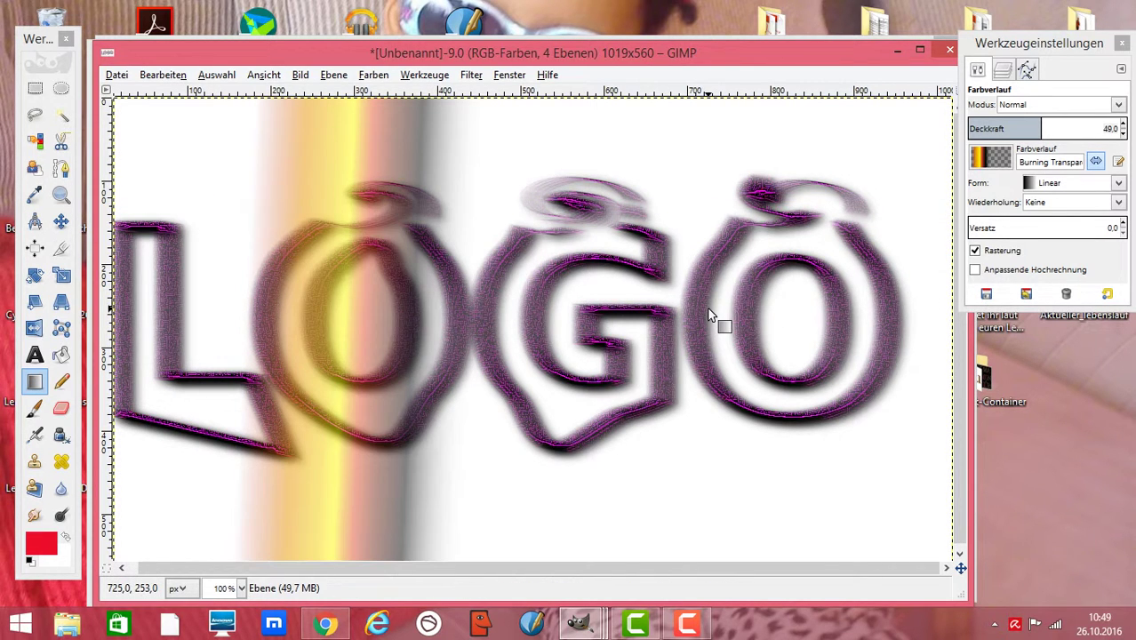
pyautogui.click(163, 74)
pyautogui.click(178, 92)
# - Try a Caribbean Blues gradient on the canvas, then undo it
pyautogui.click(1000, 159)
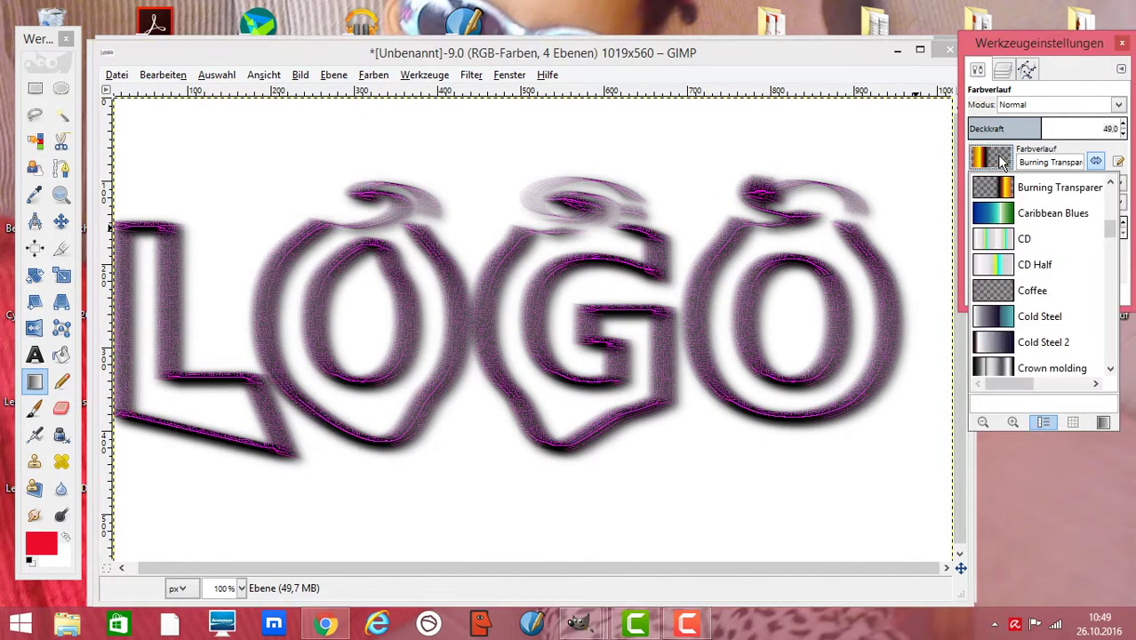
pyautogui.click(1003, 215)
pyautogui.moveTo(852, 231); pyautogui.dragTo(855, 404)
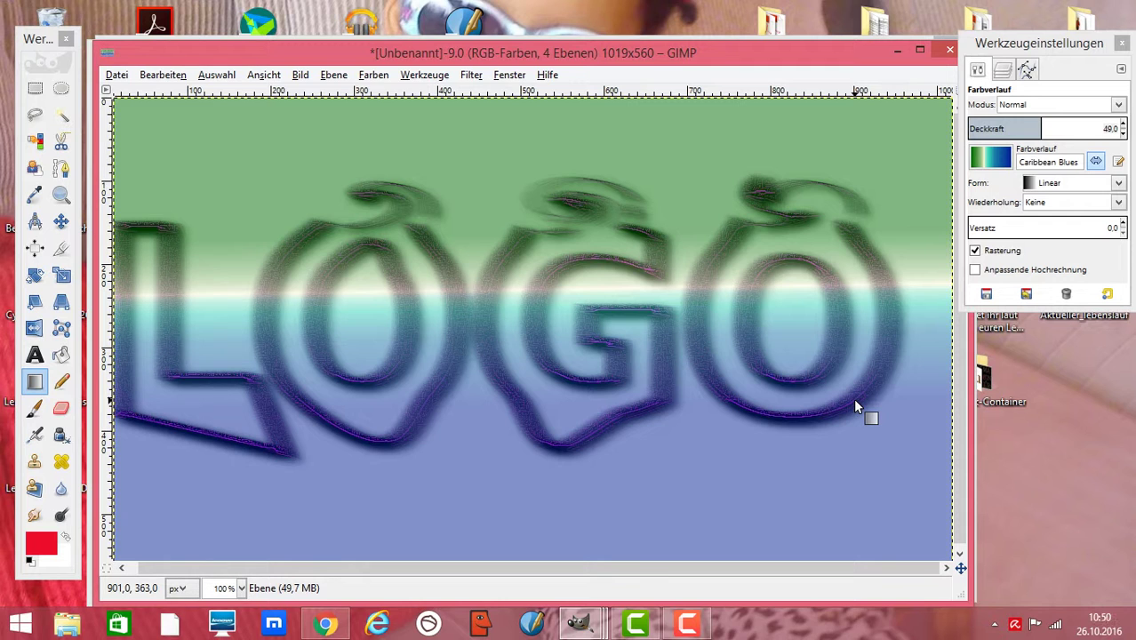
pyautogui.click(163, 75)
pyautogui.click(171, 98)
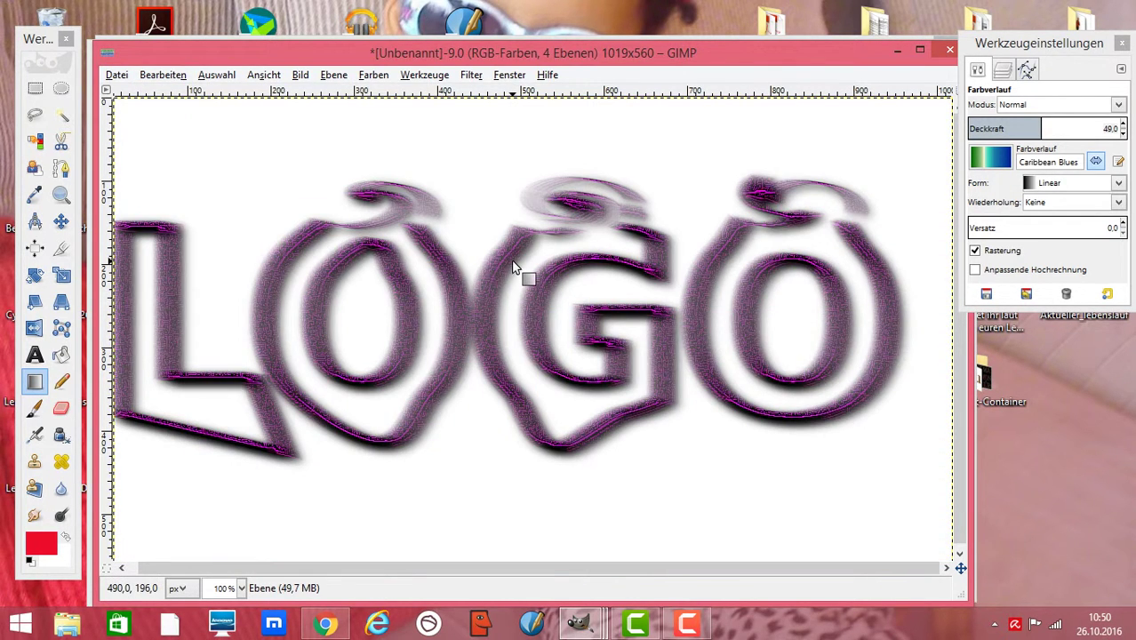
# - Bucket-fill the whole Hintergrund layer with black foreground colour
pyautogui.click(32, 562)
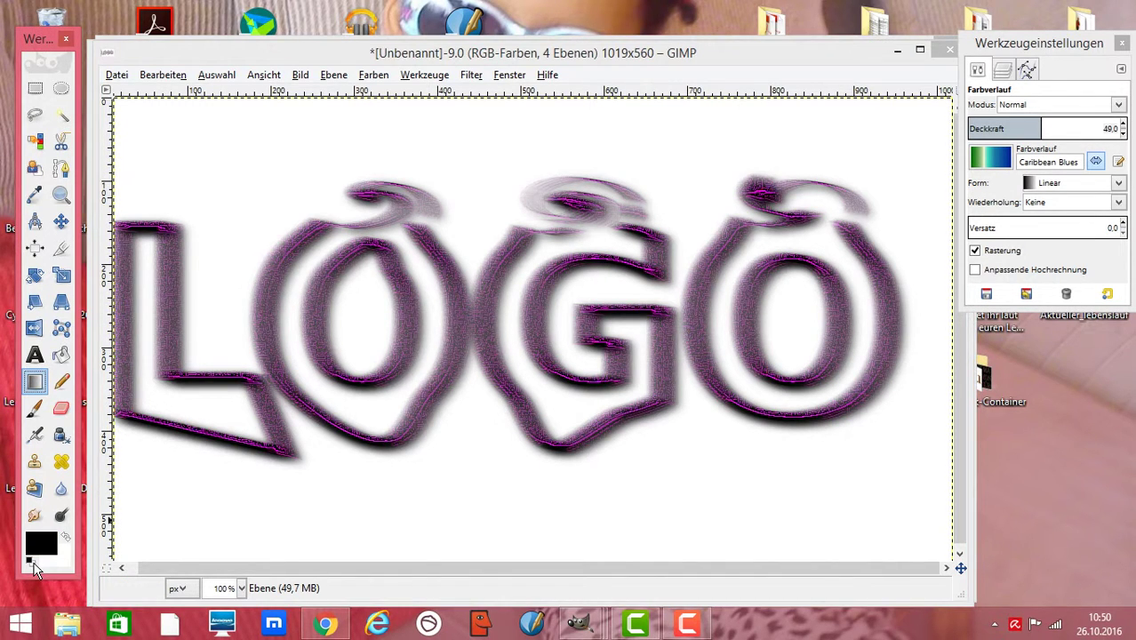
pyautogui.click(60, 356)
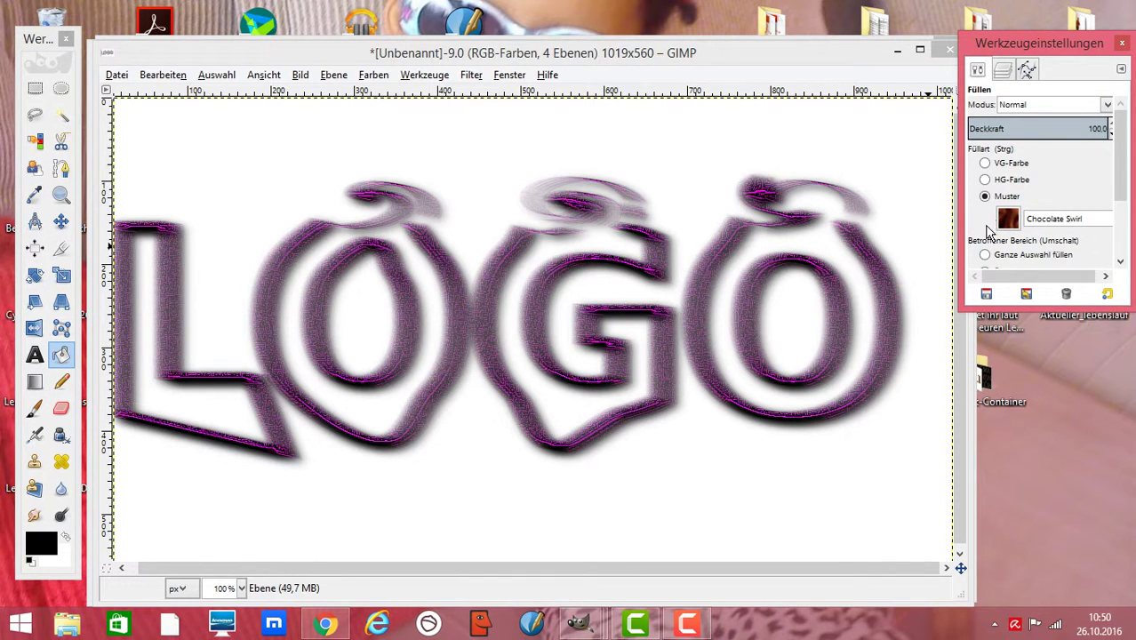
pyautogui.click(985, 163)
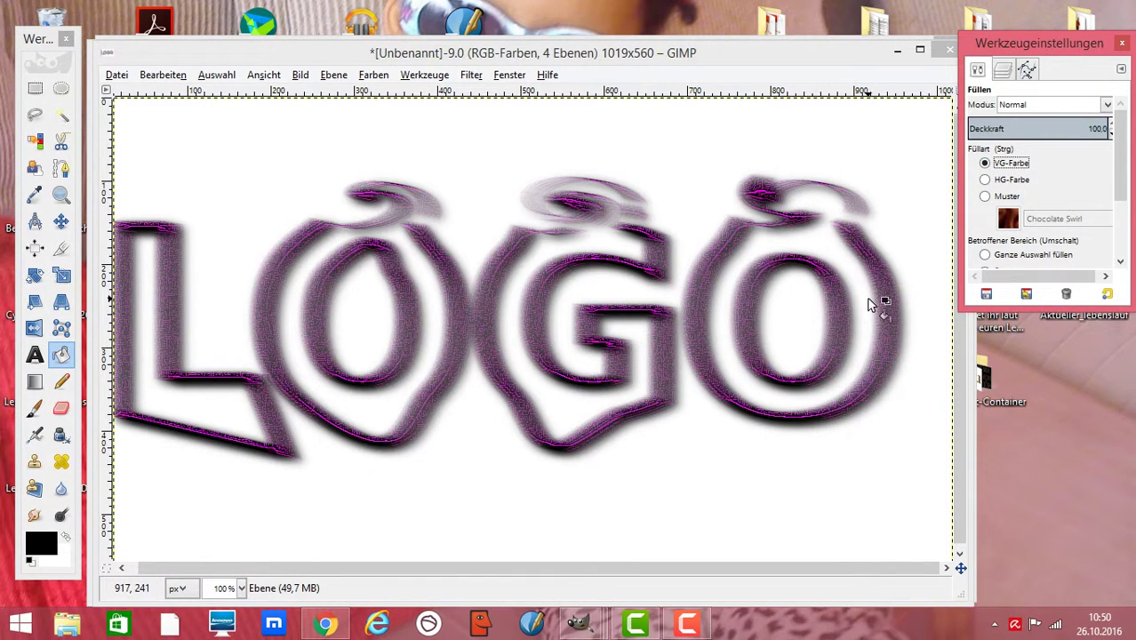
pyautogui.click(985, 255)
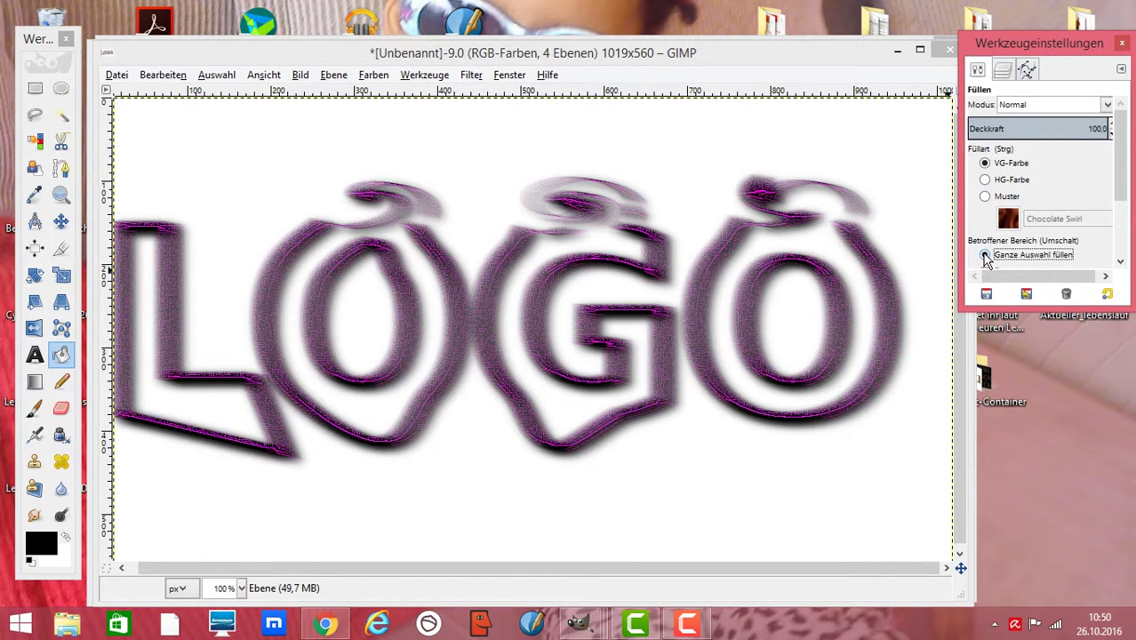
pyautogui.click(1003, 71)
pyautogui.click(1091, 229)
pyautogui.click(877, 142)
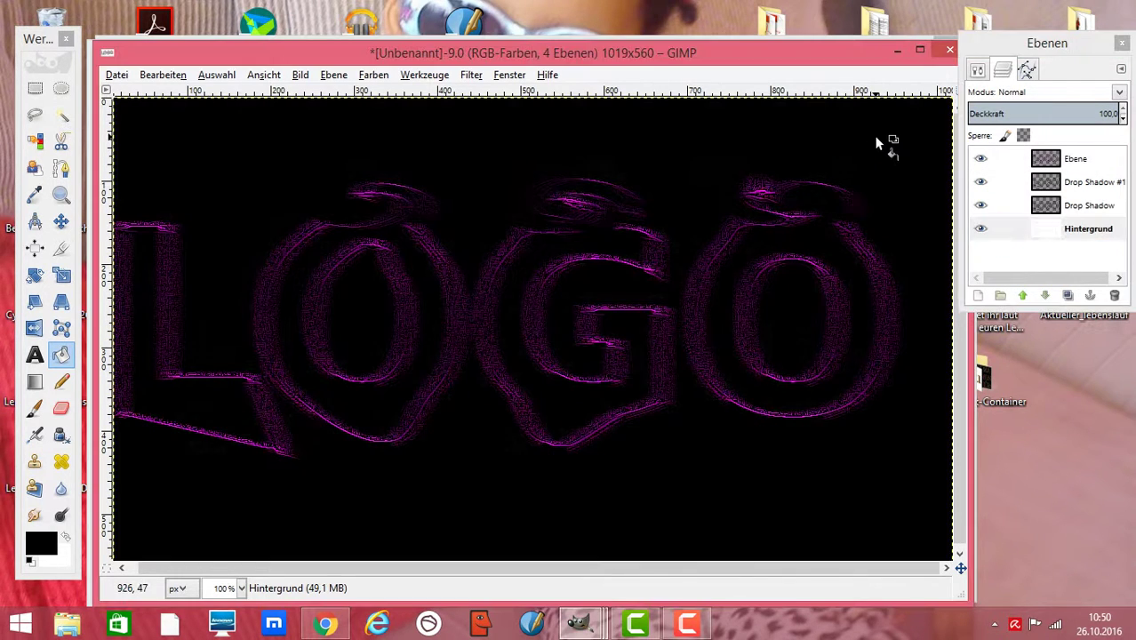